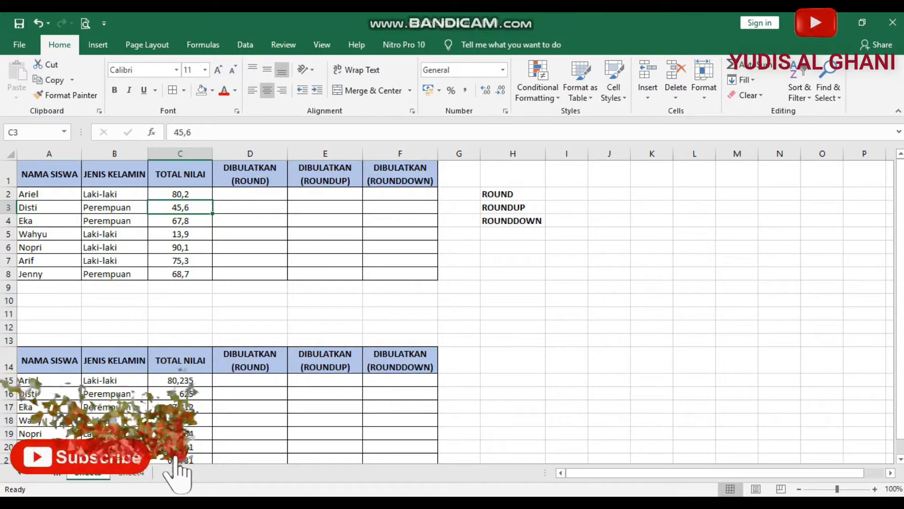
- Examine the total scores and the empty ROUND, ROUNDUP and ROUNDDOWN columns of the student tables
scroll(190, 399, down, 2)
scroll(190, 400, up, 2)
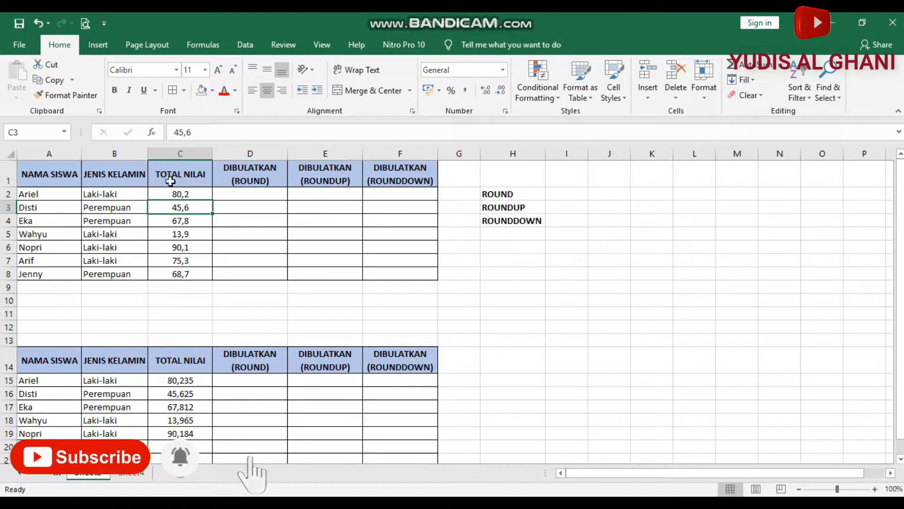
click(193, 193)
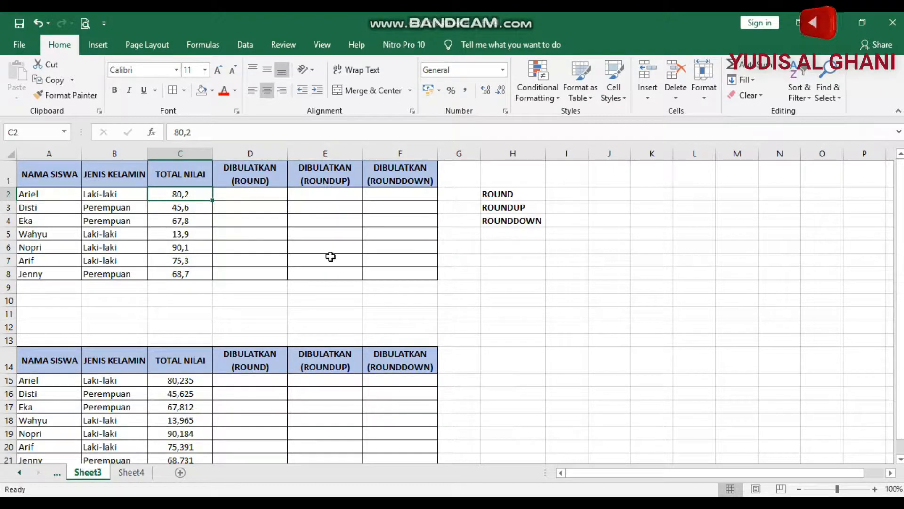
click(251, 194)
click(388, 195)
click(326, 196)
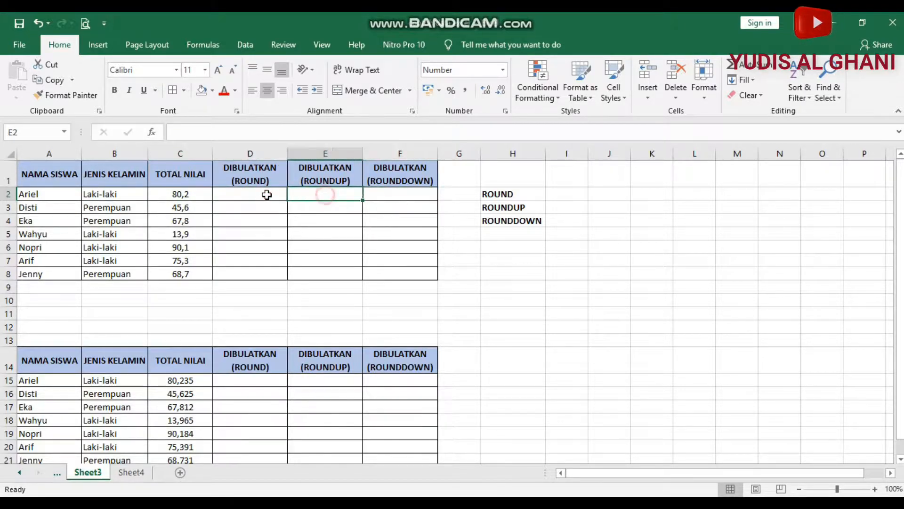
click(254, 195)
- Review the ROUND, ROUNDUP and ROUNDDOWN function names in H2:H4 against the first empty result cell D2
click(526, 195)
click(523, 207)
click(530, 221)
click(520, 199)
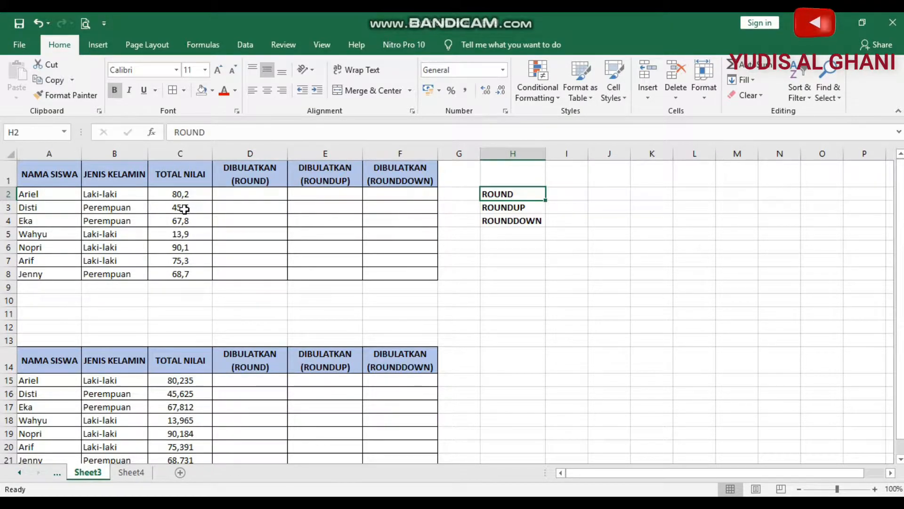
click(243, 191)
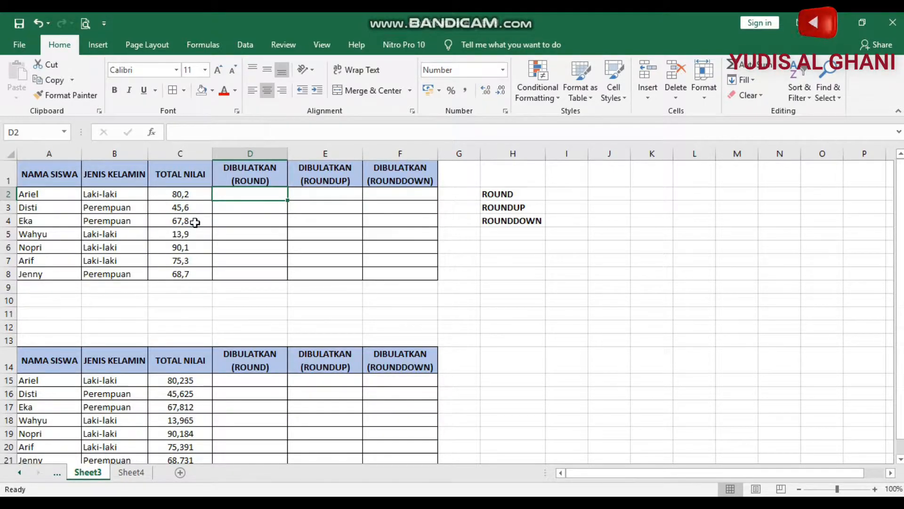
click(502, 193)
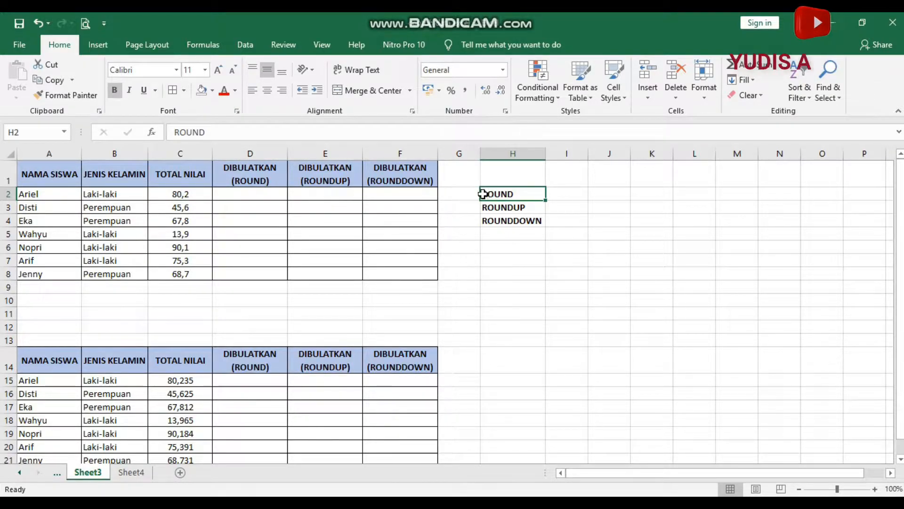
click(250, 194)
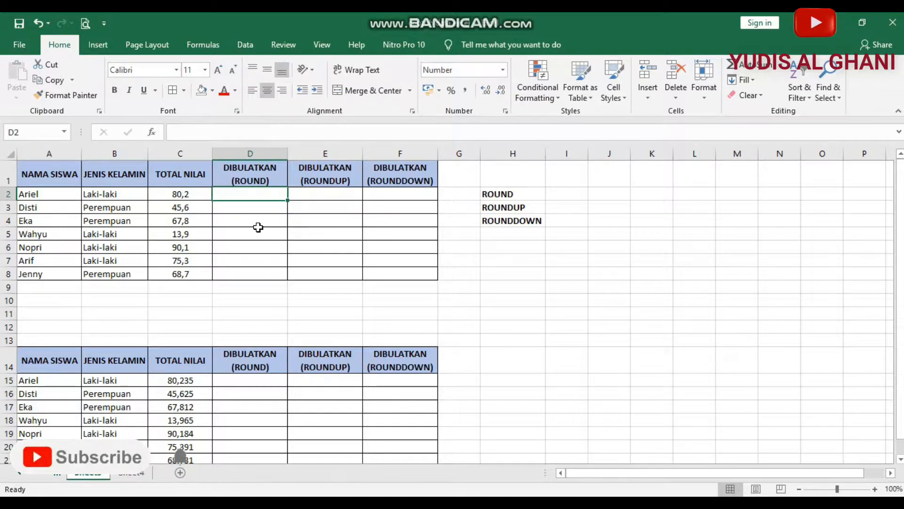
click(500, 193)
click(502, 207)
click(505, 219)
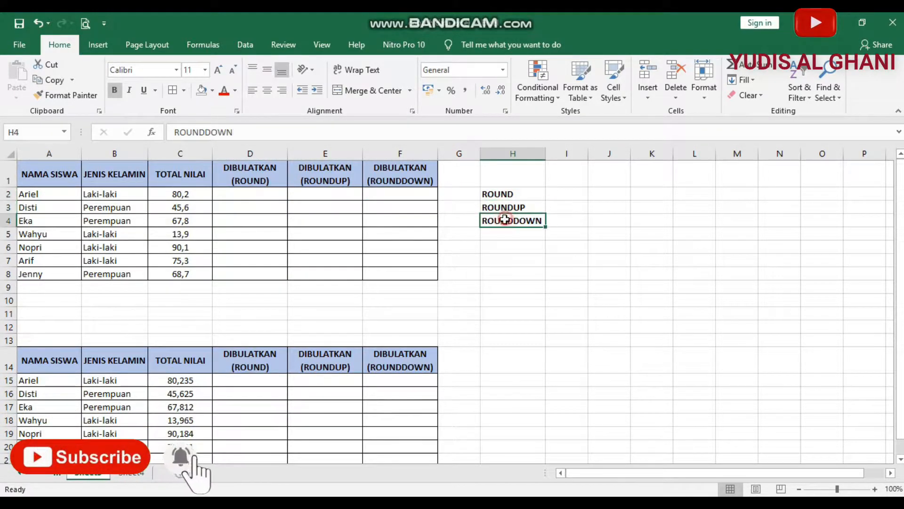
click(236, 195)
click(514, 206)
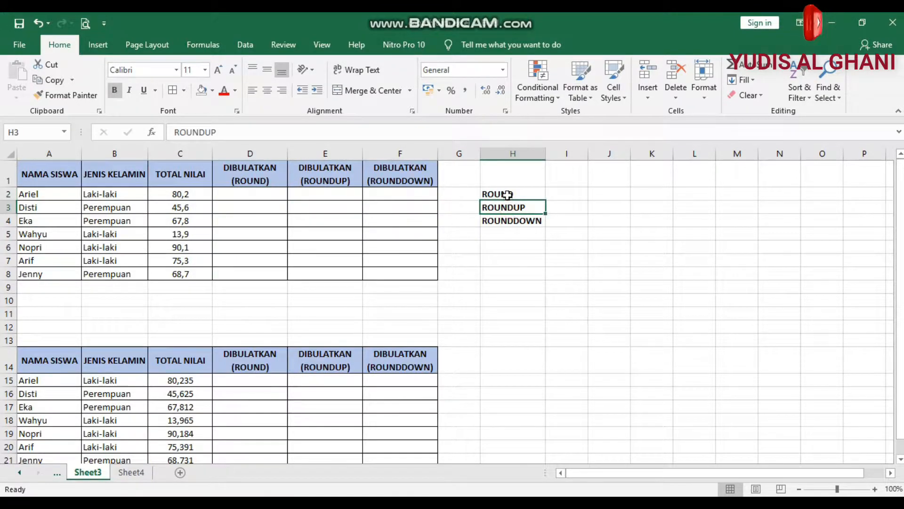
click(508, 195)
click(505, 220)
click(506, 203)
click(507, 193)
click(243, 191)
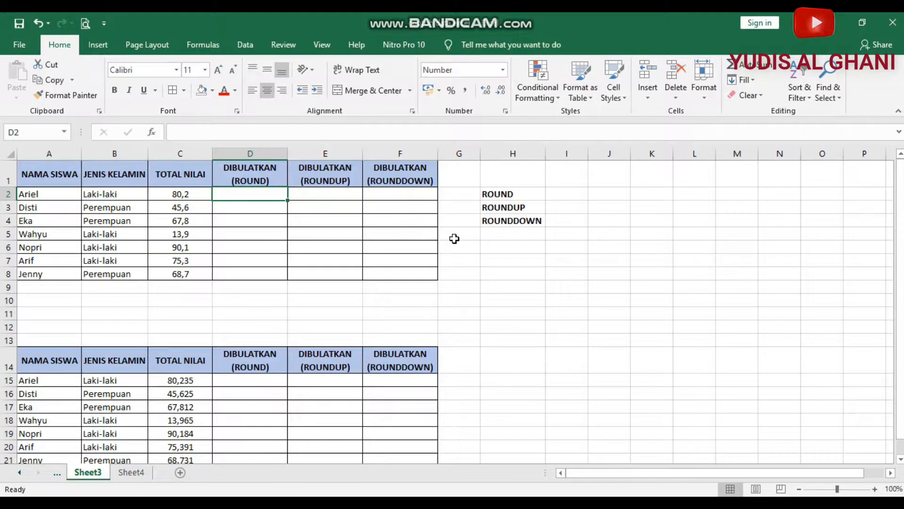
click(520, 199)
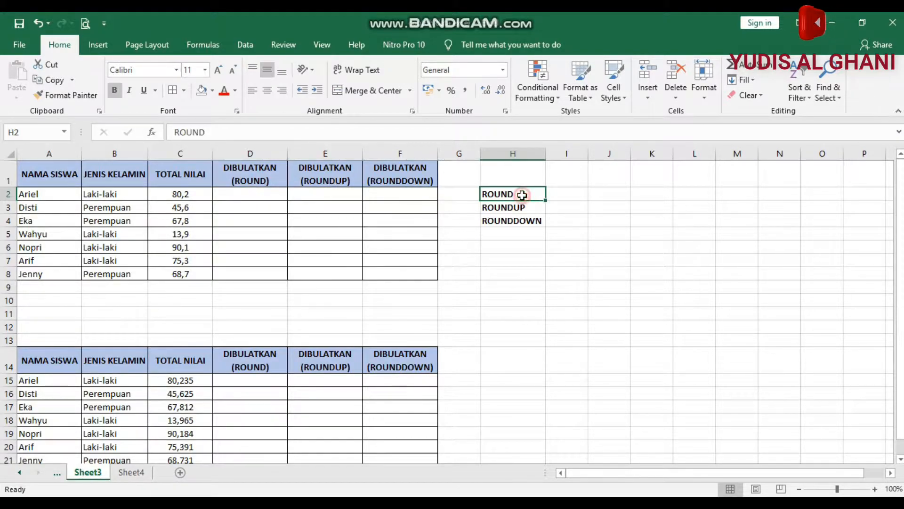
- Try to enter the formula =round(C2,0) in cell D2 to round the first student's total score
click(250, 189)
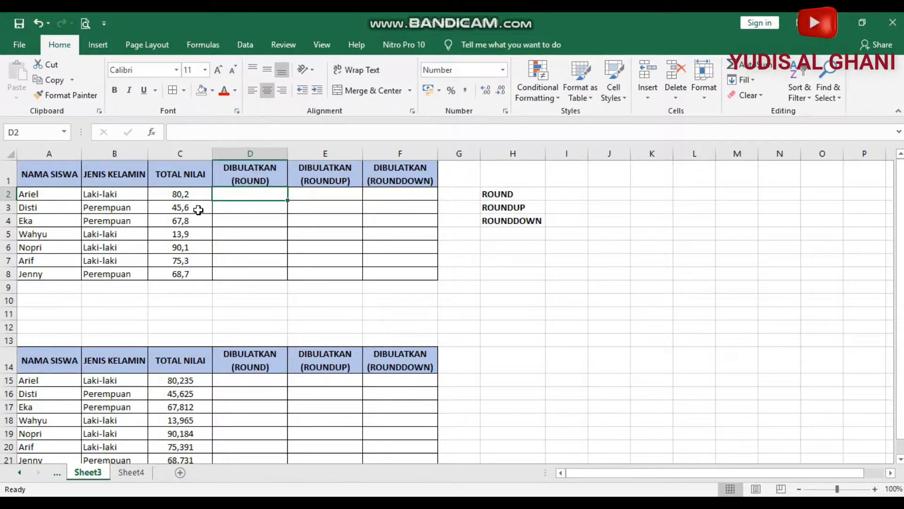
text(=)
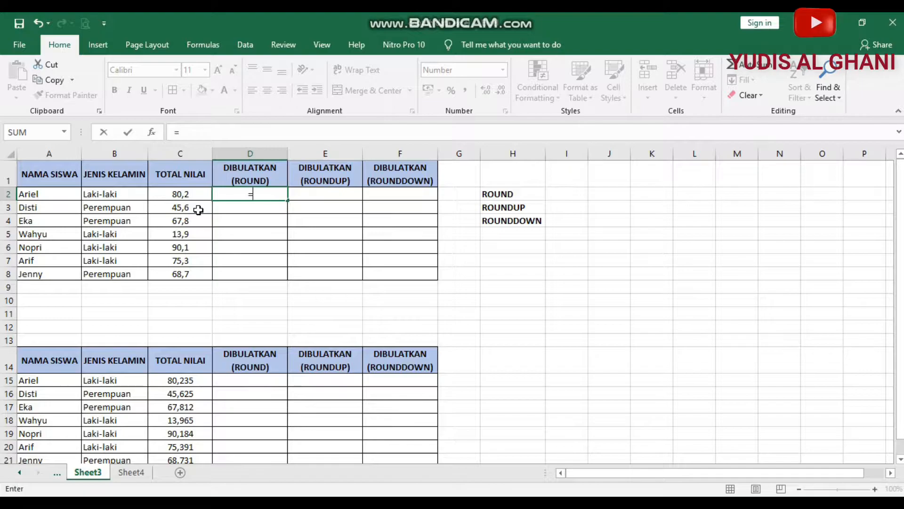
text(roun)
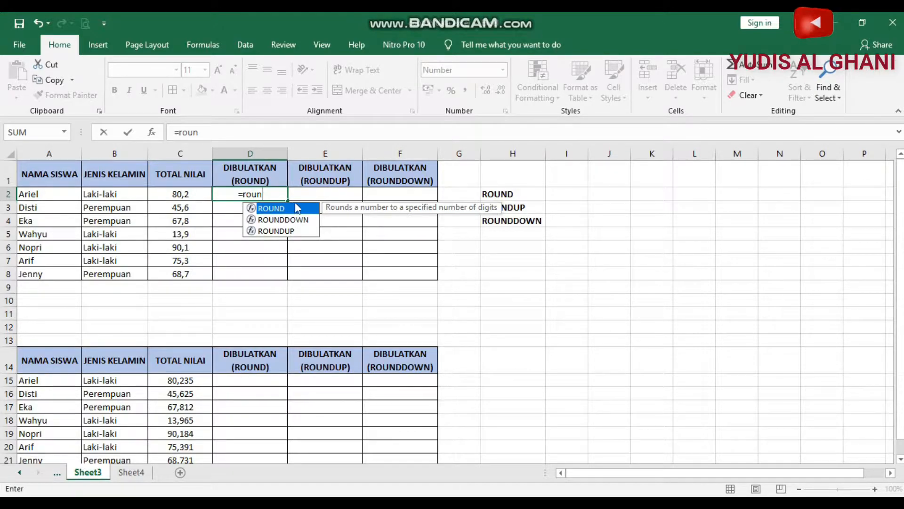
text(d)
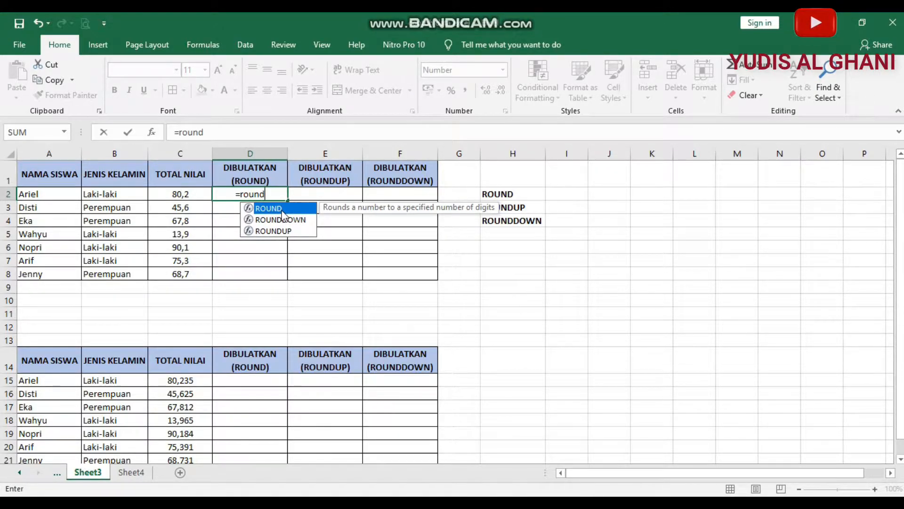
text(()
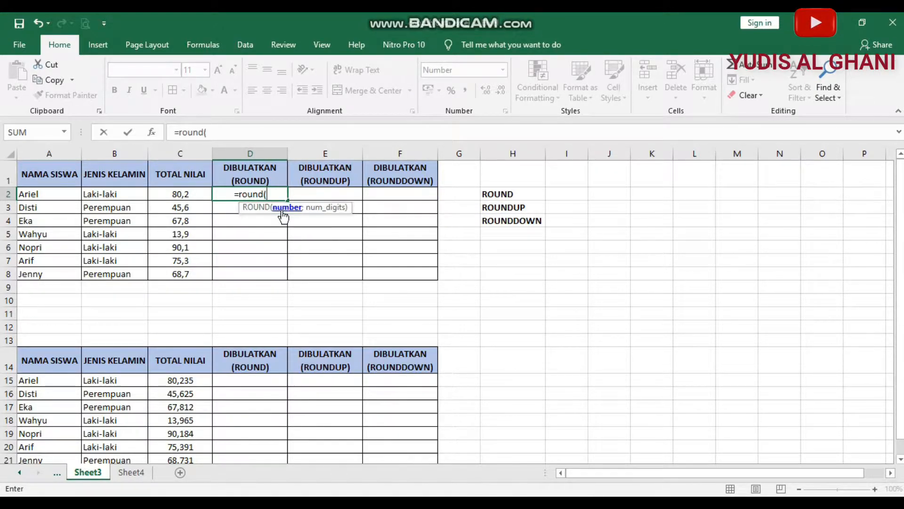
click(194, 198)
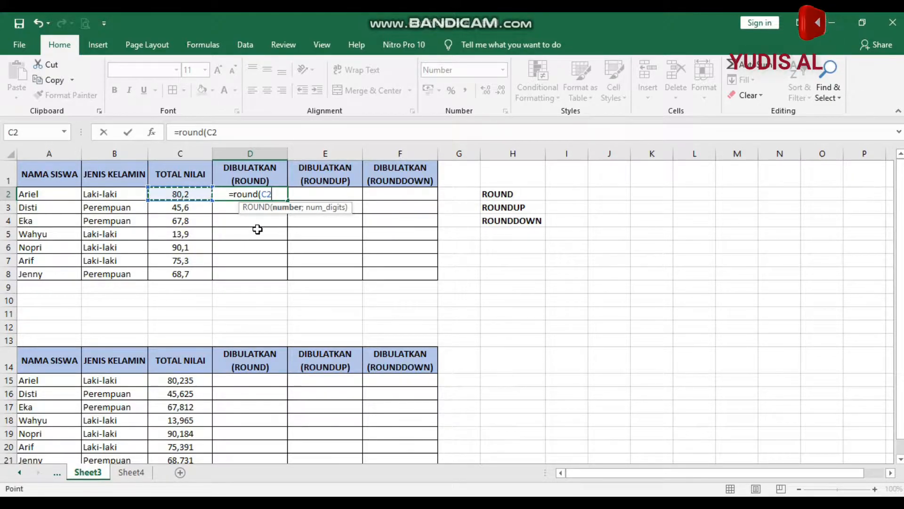
text(,0)
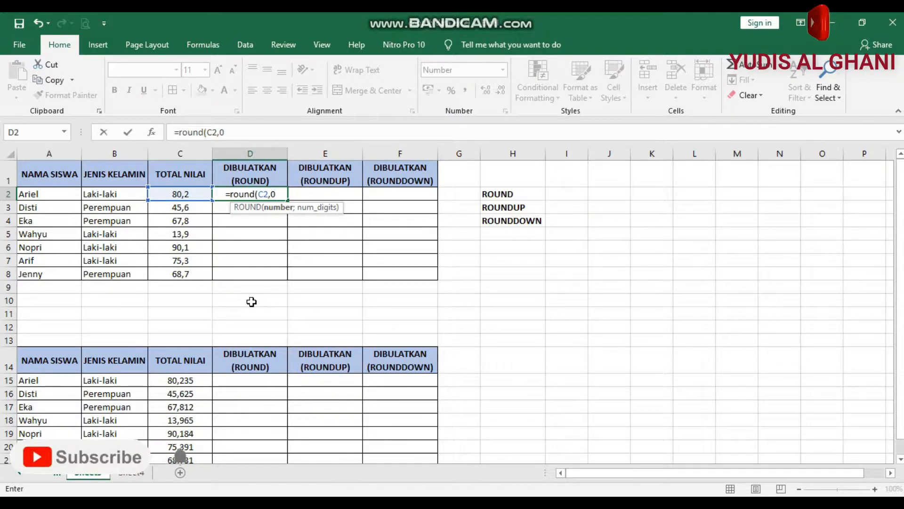
text())
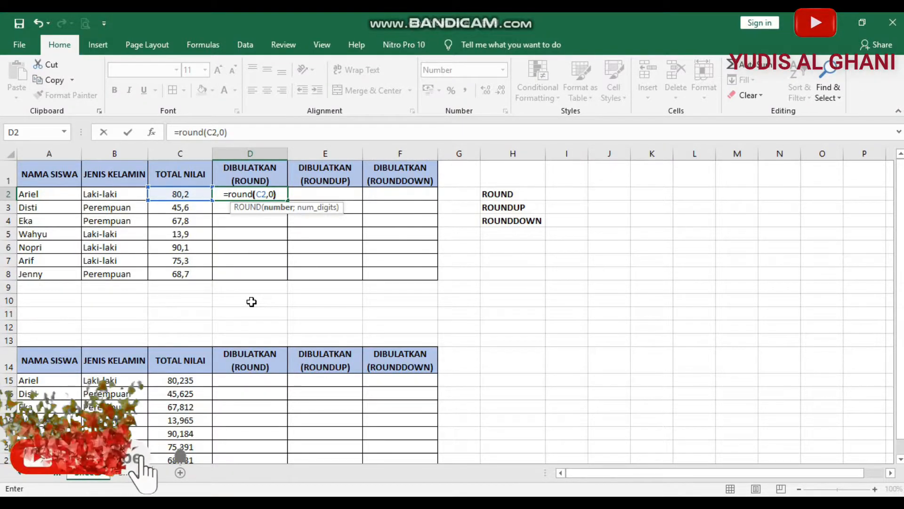
key(Return)
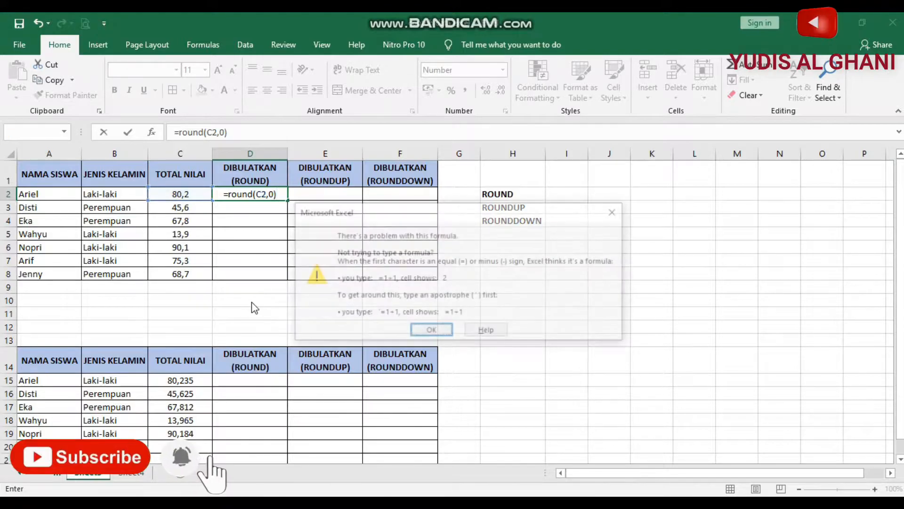
key(Return)
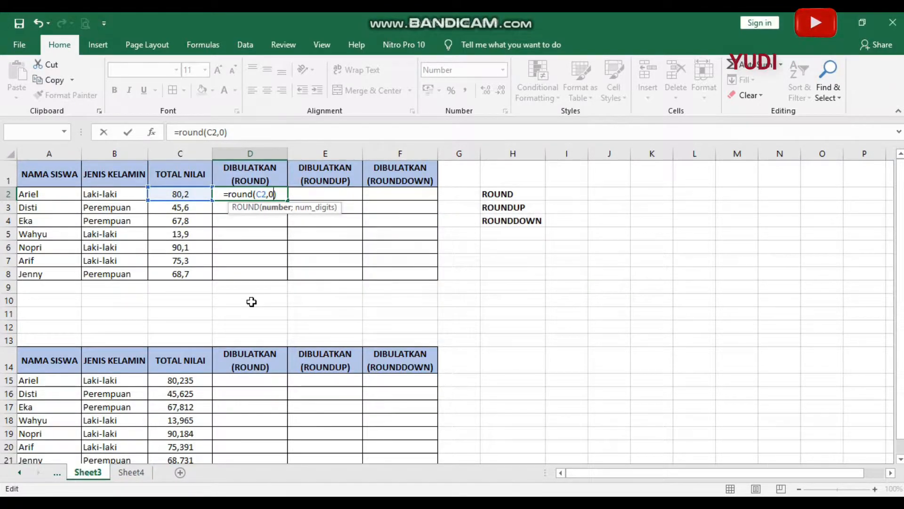
- Replace the comma with a semicolon in the D2 formula so it reads =round(C2;0)
key(Left)
key(BackSpace)
text(;)
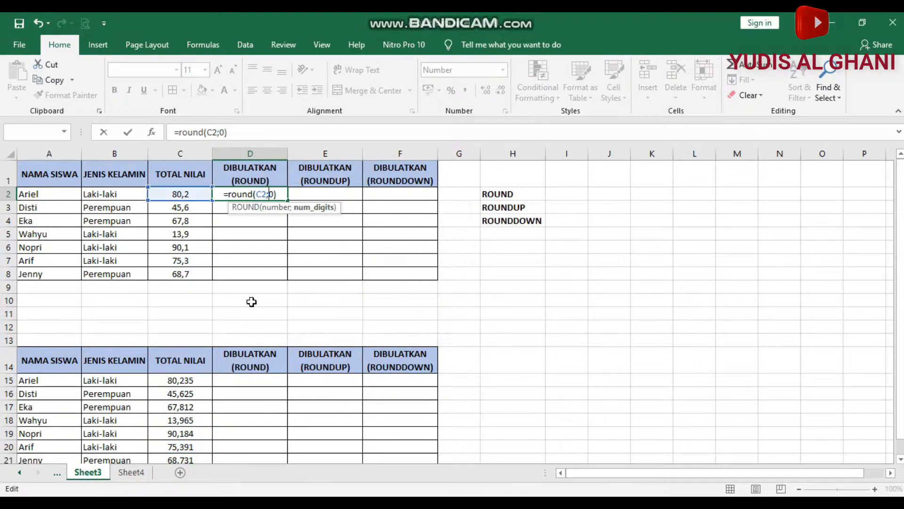
key(Return)
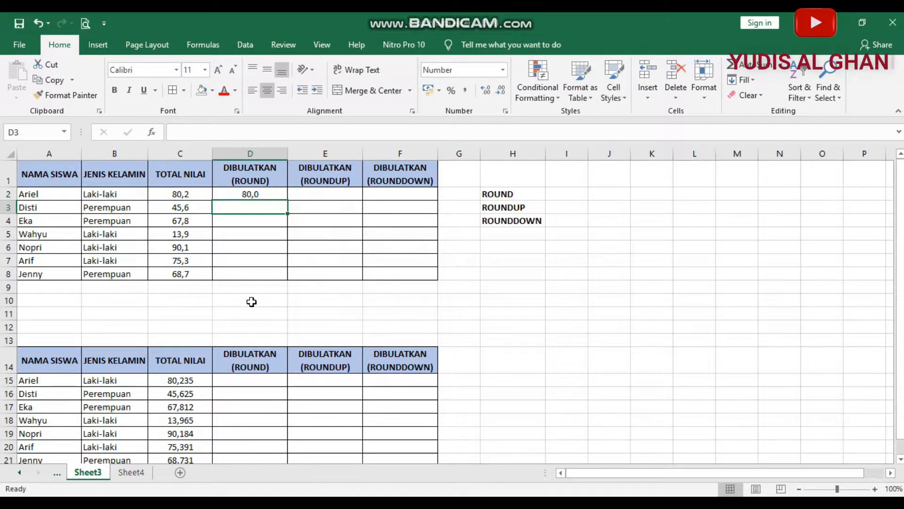
- Format the rounded score in D2 with no decimal places and copy its formula down through D8
key(Up)
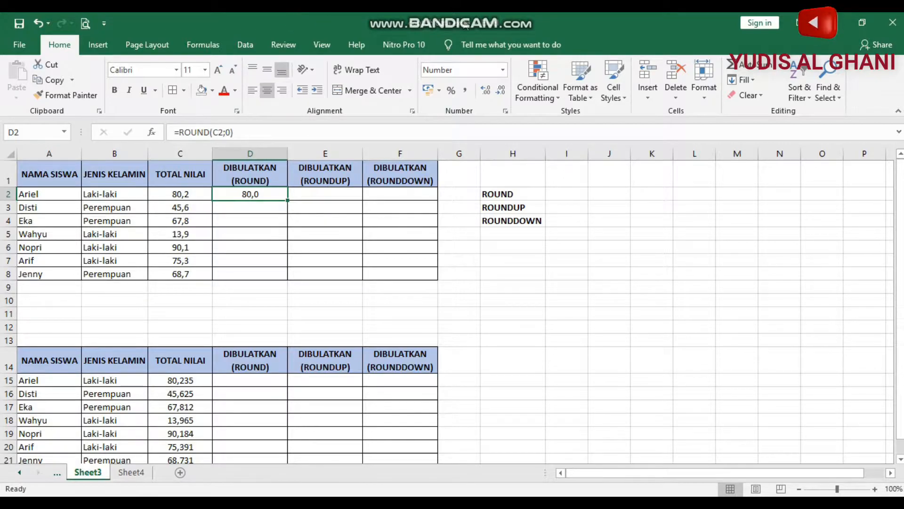
click(488, 91)
click(501, 93)
click(501, 92)
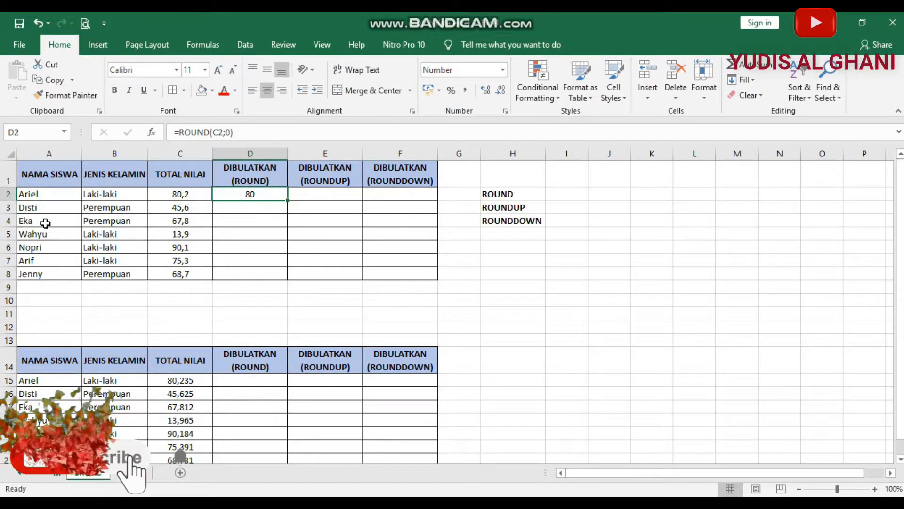
drag(289, 202, 288, 283)
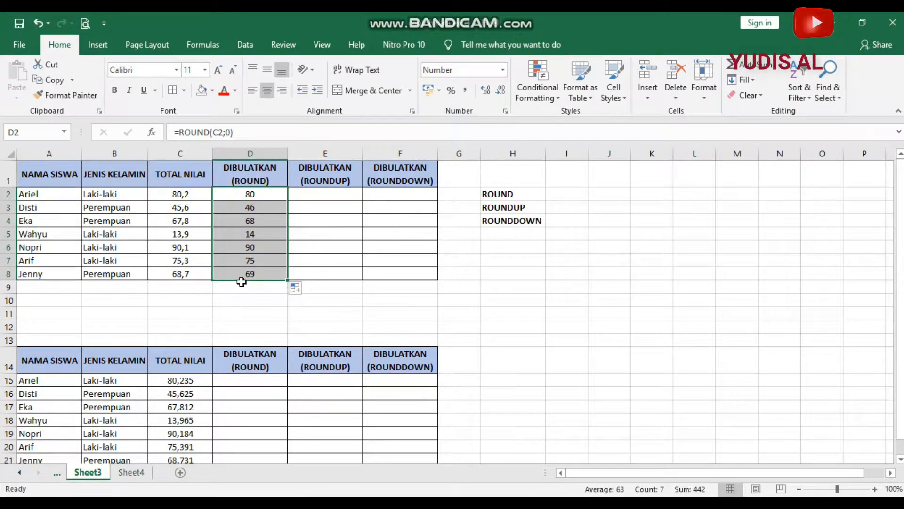
- Compare the original total scores in column C with the ROUND results in D2:D8
click(195, 211)
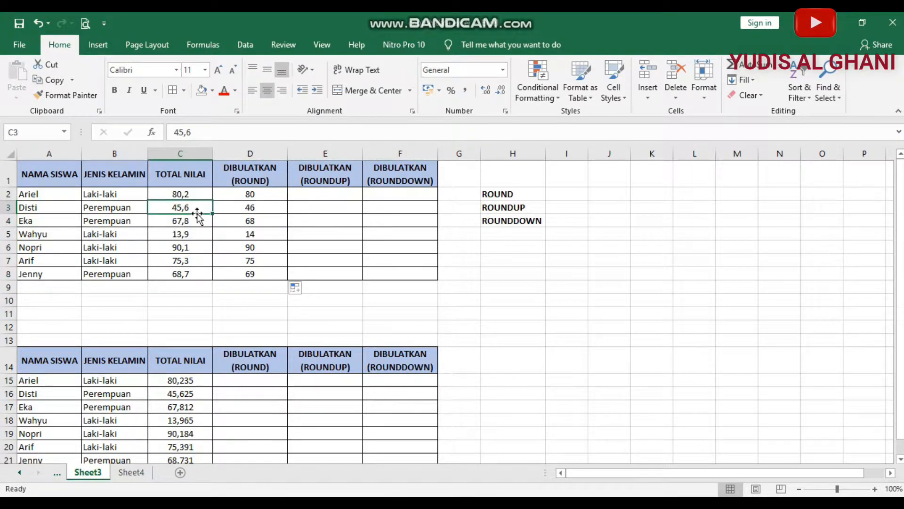
click(268, 206)
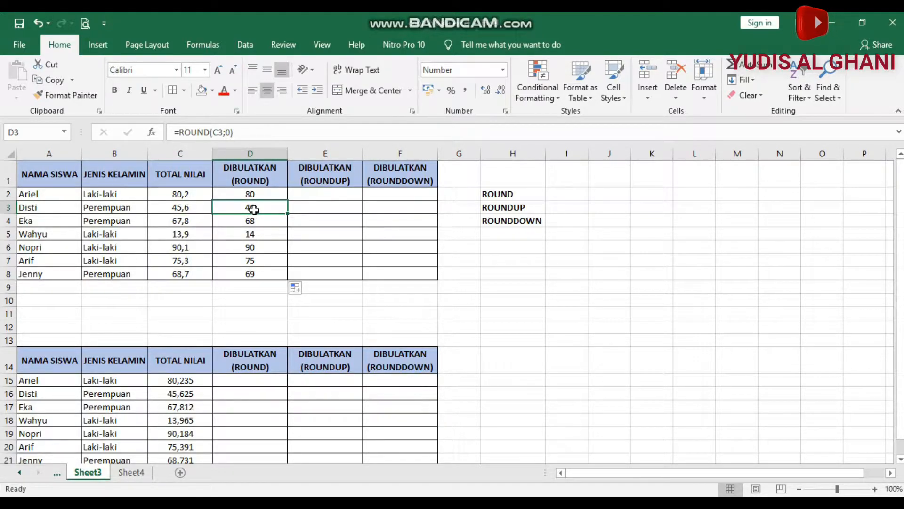
click(196, 208)
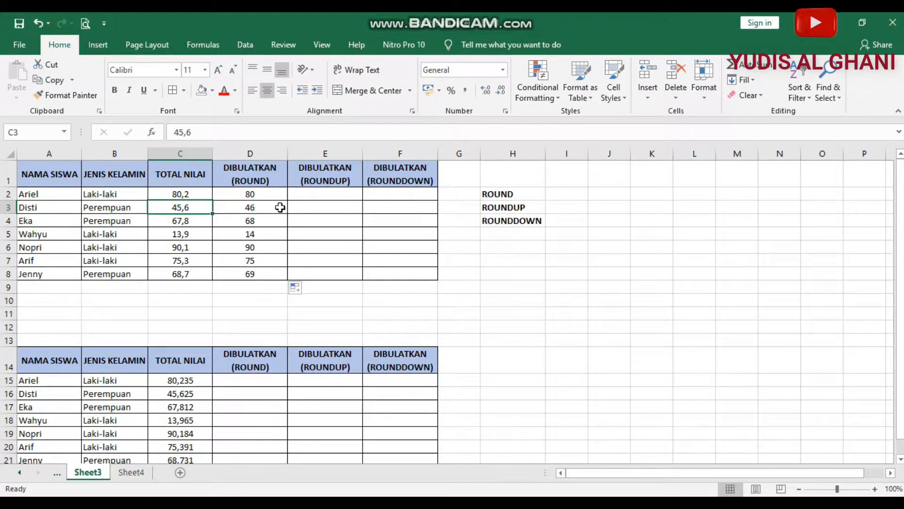
click(261, 206)
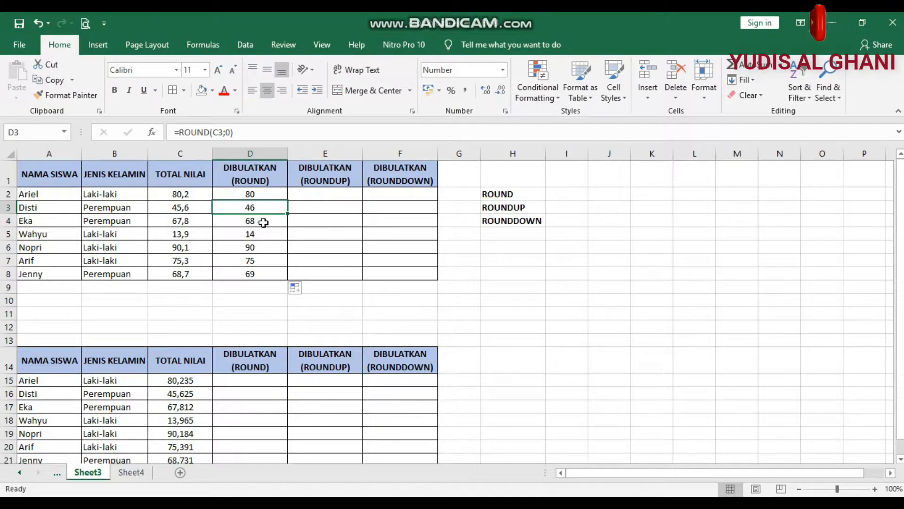
click(268, 194)
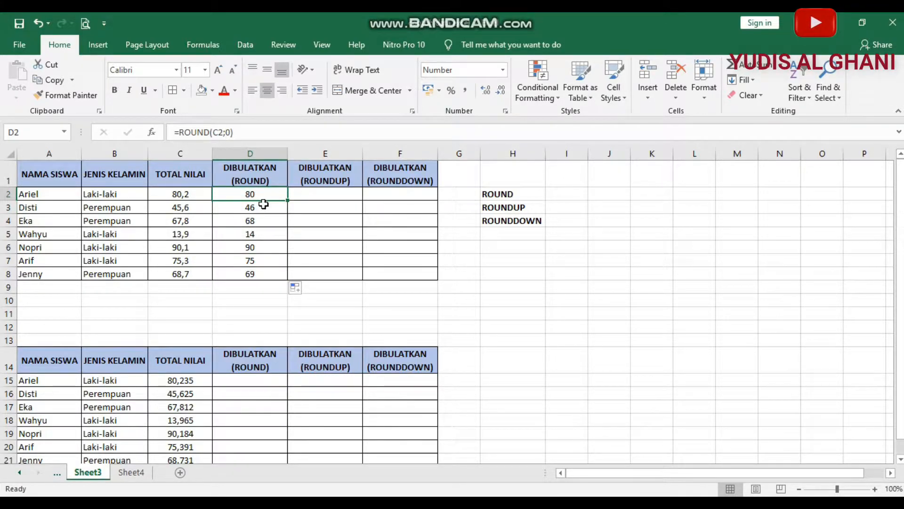
click(261, 271)
click(272, 198)
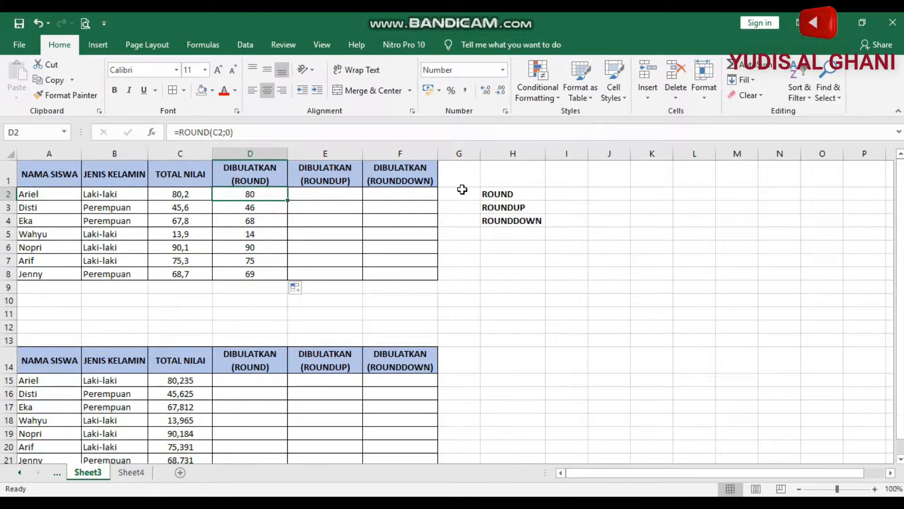
- Fill the ROUND label cell H2 with the standard green color
click(519, 194)
click(213, 89)
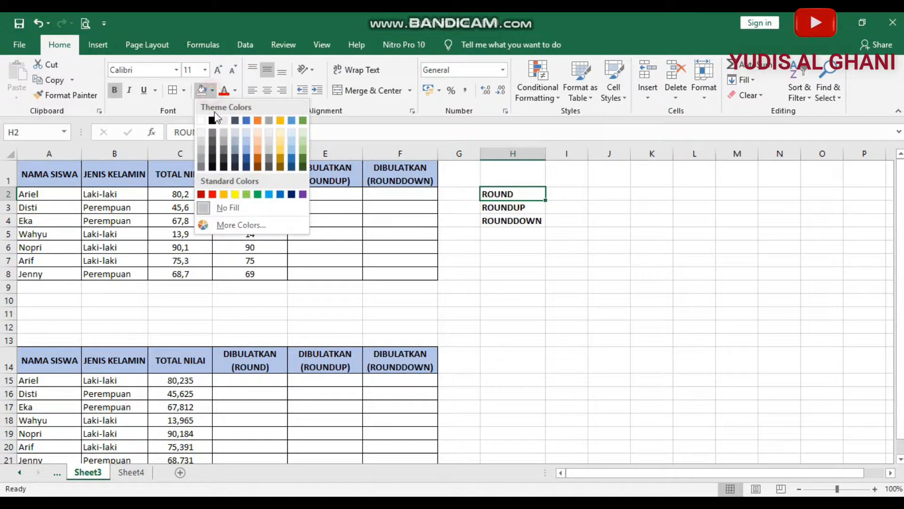
click(259, 194)
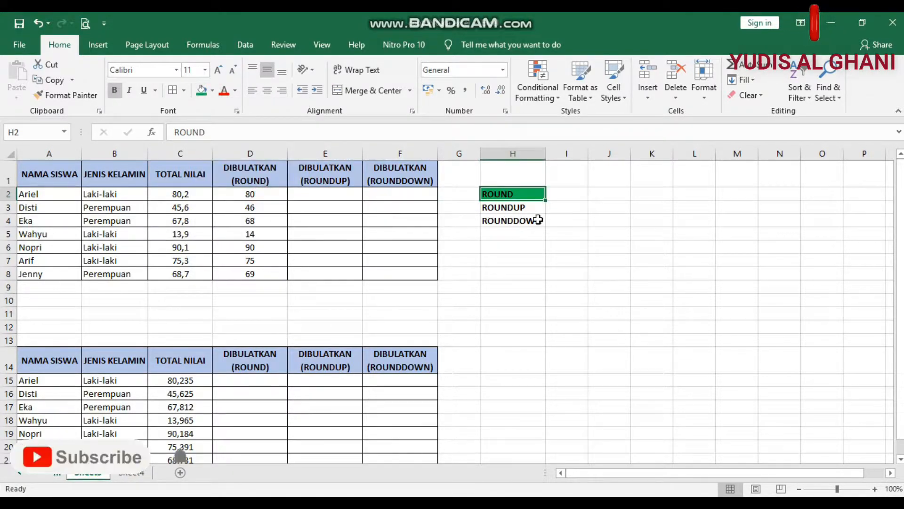
click(529, 207)
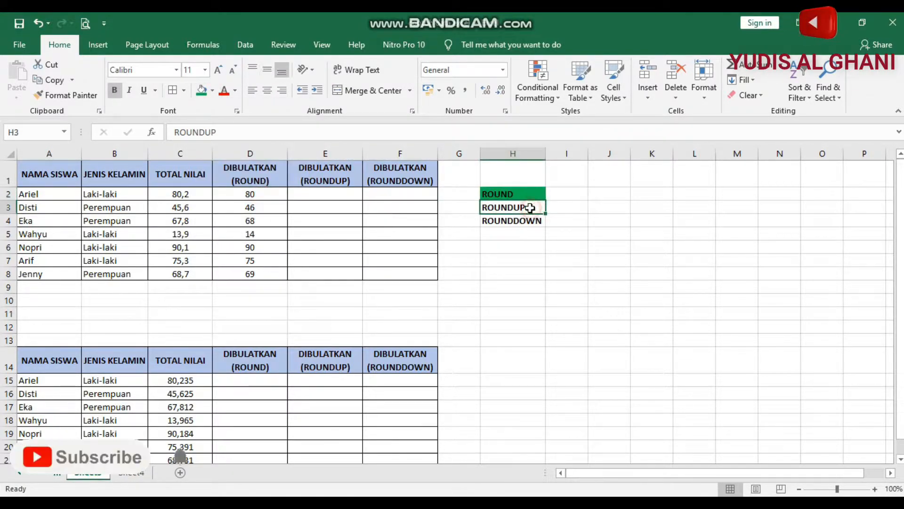
click(315, 193)
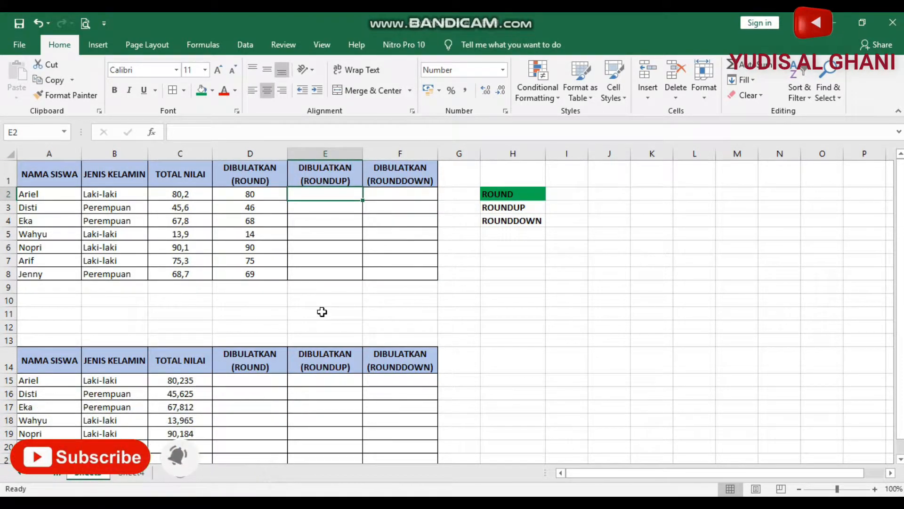
click(194, 192)
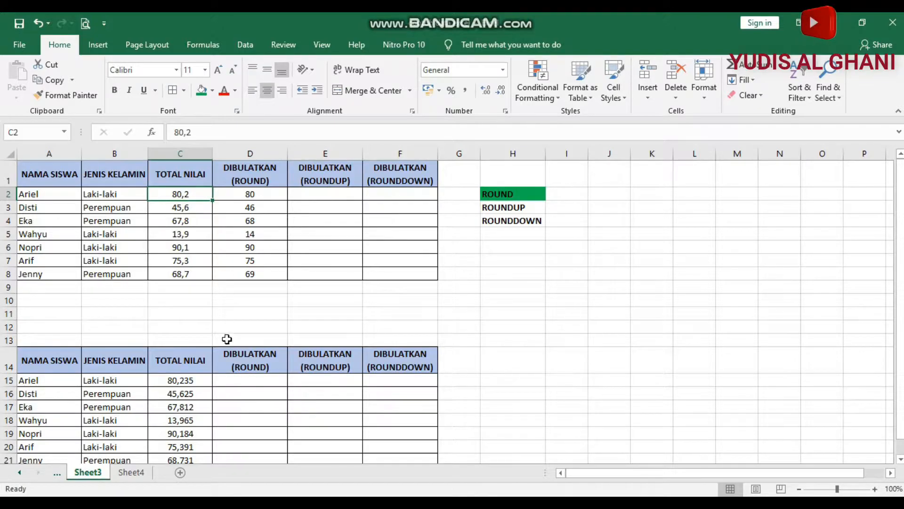
click(151, 504)
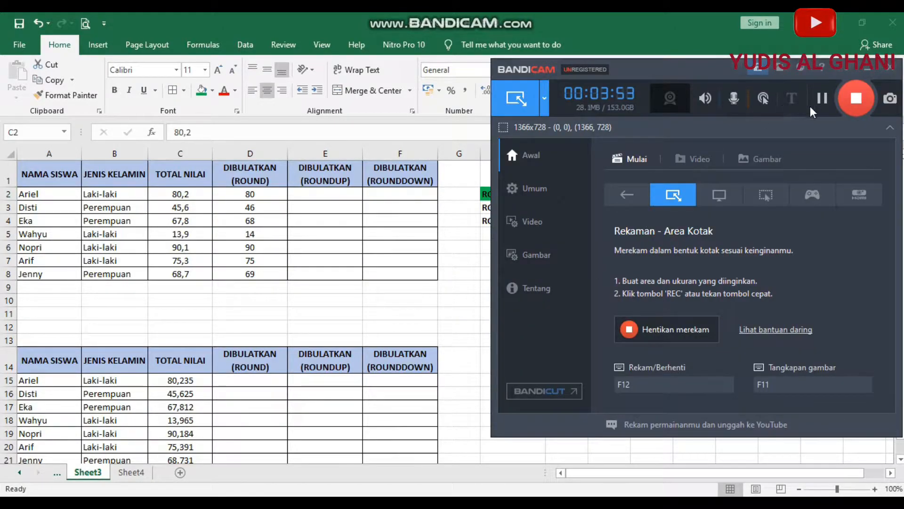
click(822, 99)
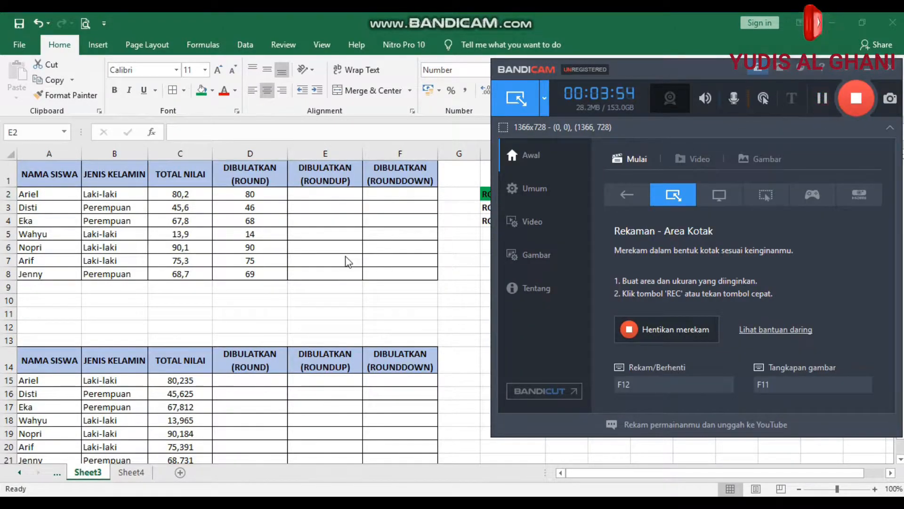
key(alt+Tab)
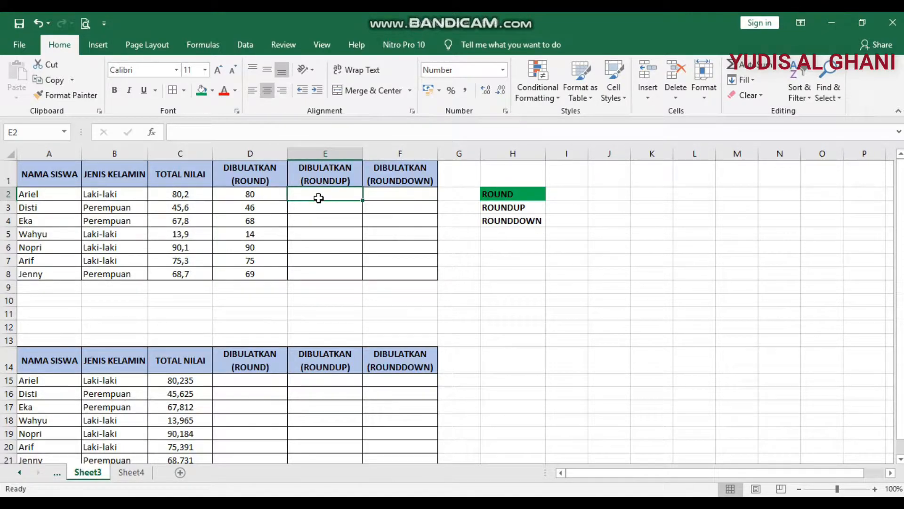
click(243, 196)
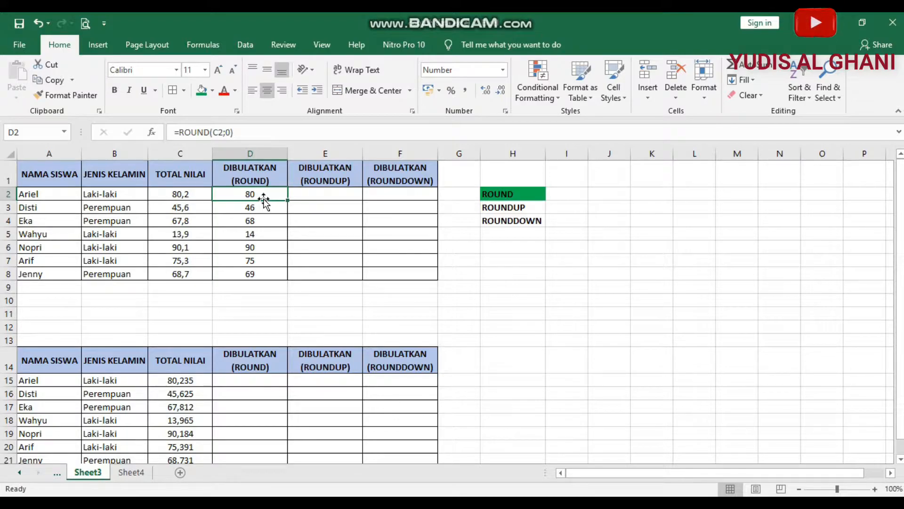
- Enter the formula =roundup(C2;0) in E2 to round the first student's total score up to a whole number
click(314, 195)
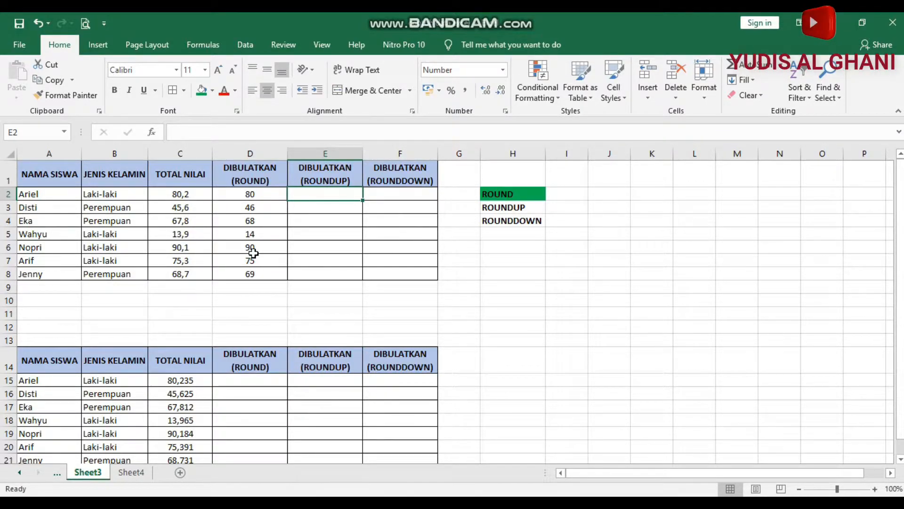
text(=roun)
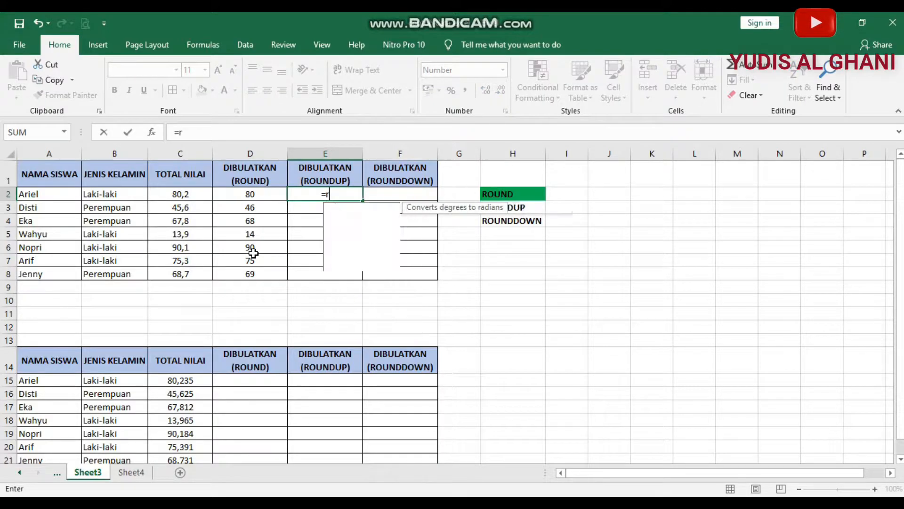
key(Down)
key(Down)
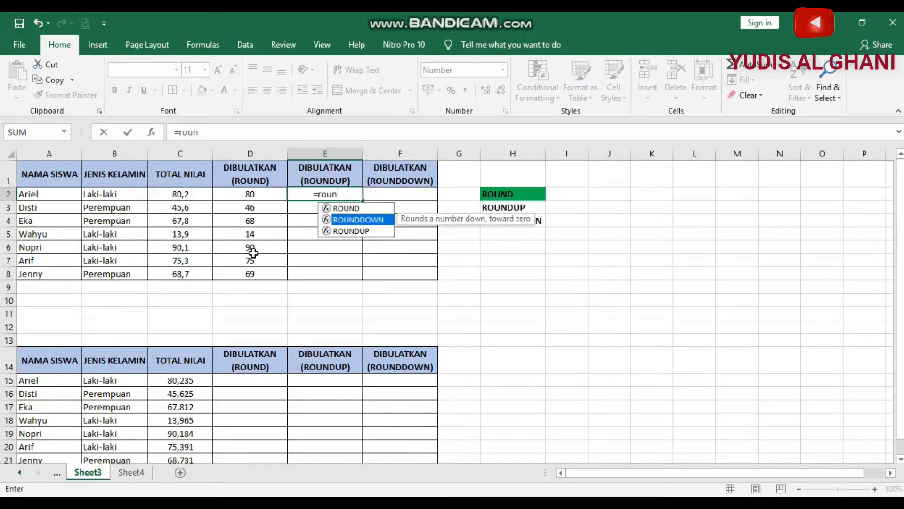
text(dup)
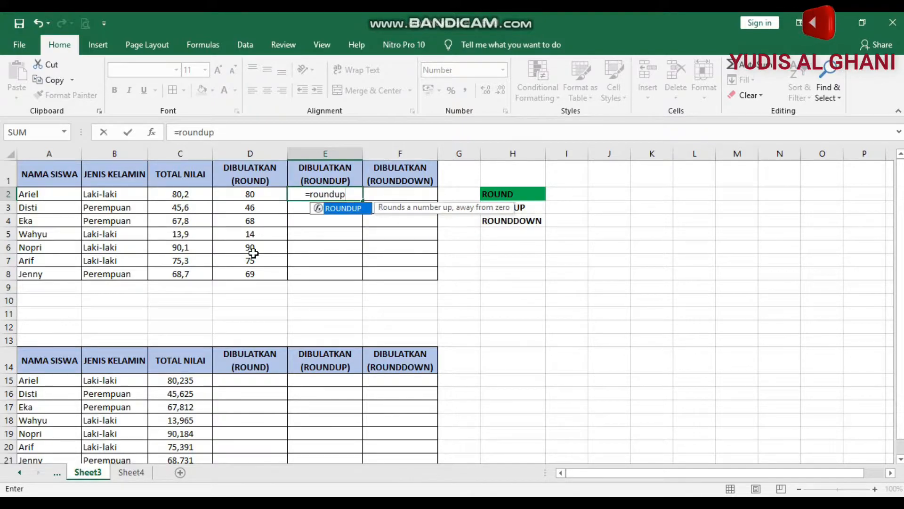
text(()
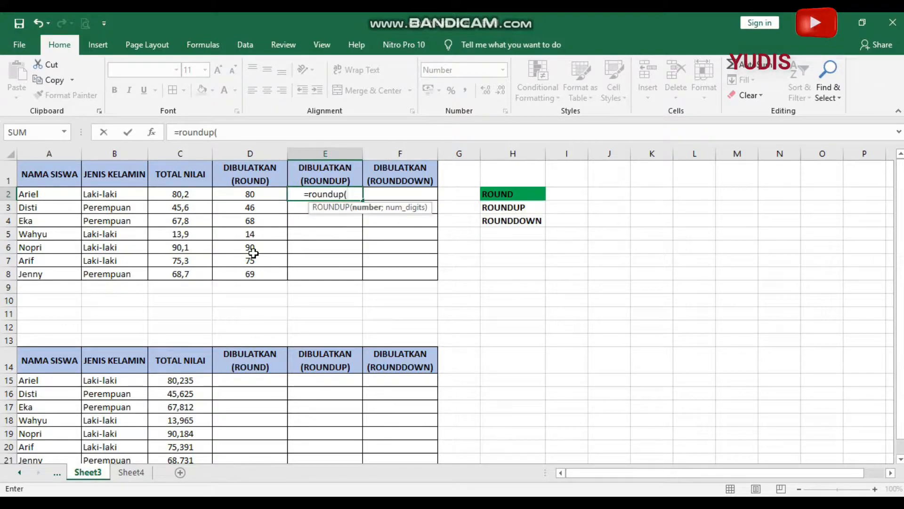
click(196, 195)
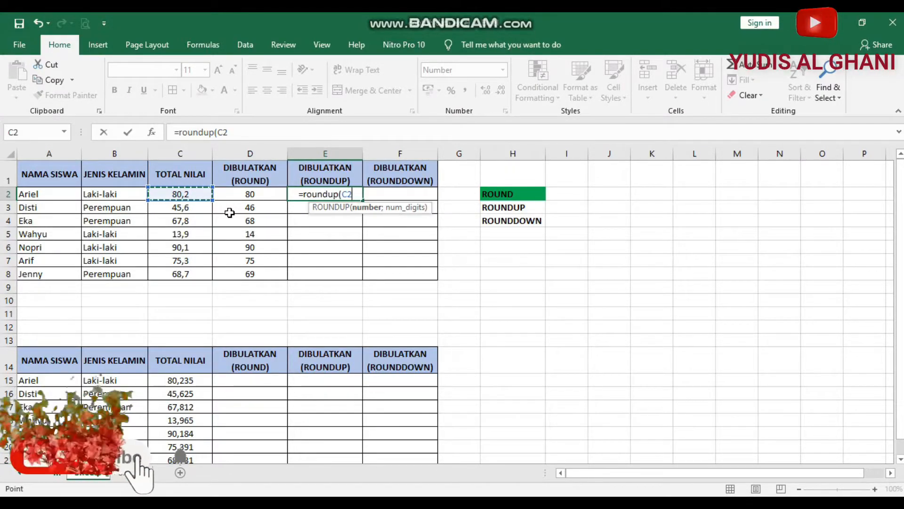
text(;0)
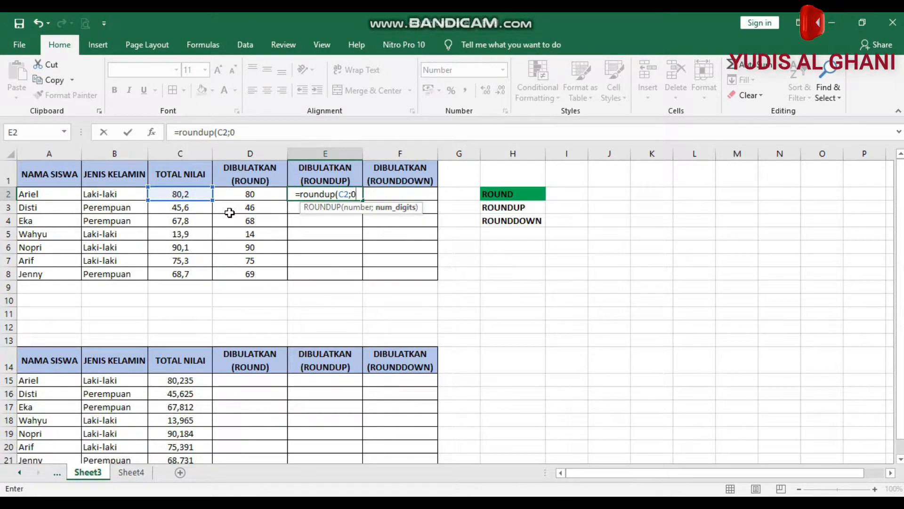
text())
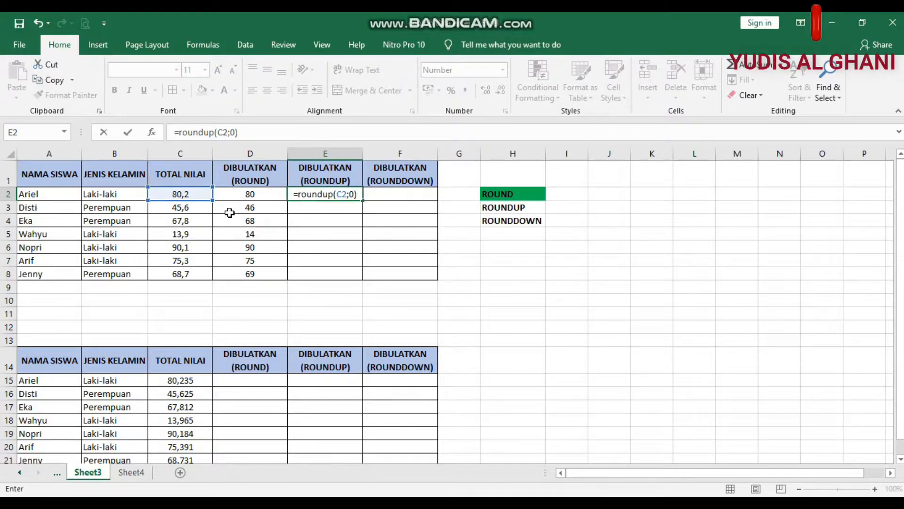
key(Return)
key(Up)
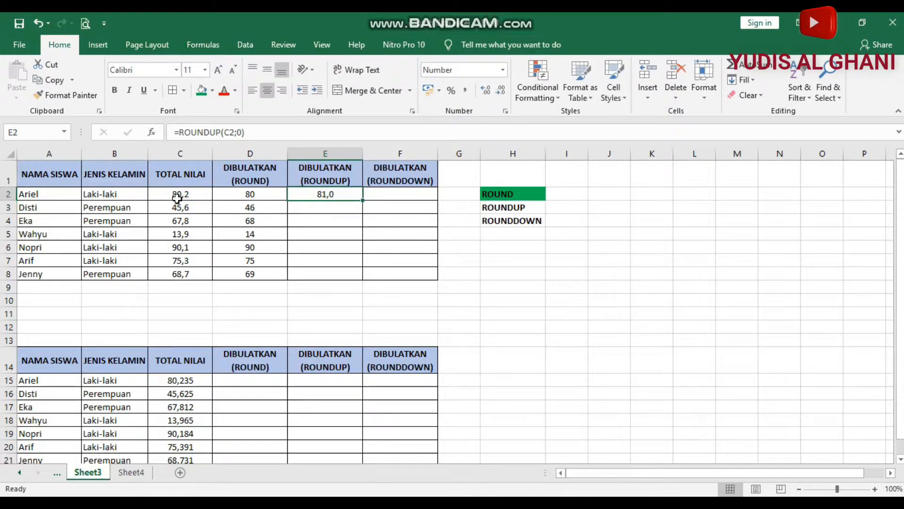
- Format the rounded-up score in E2 with no decimal places and copy its formula down through E8
click(500, 91)
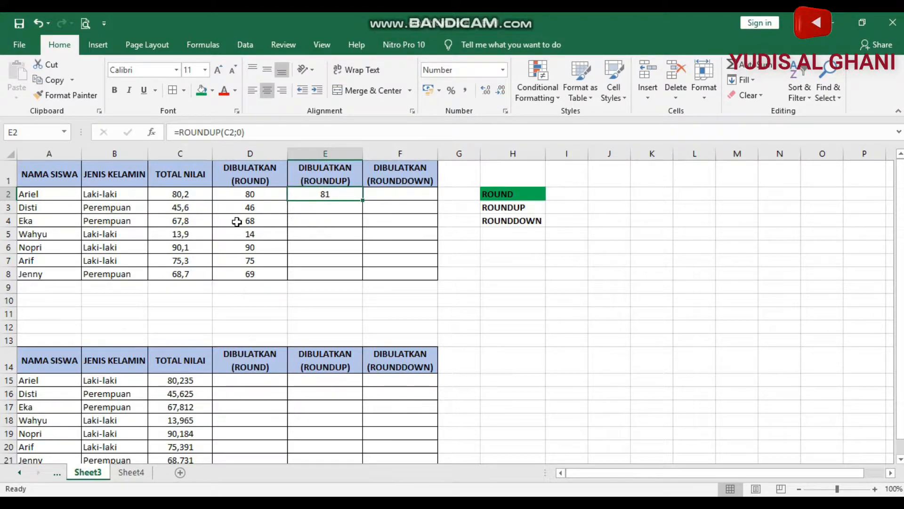
click(248, 193)
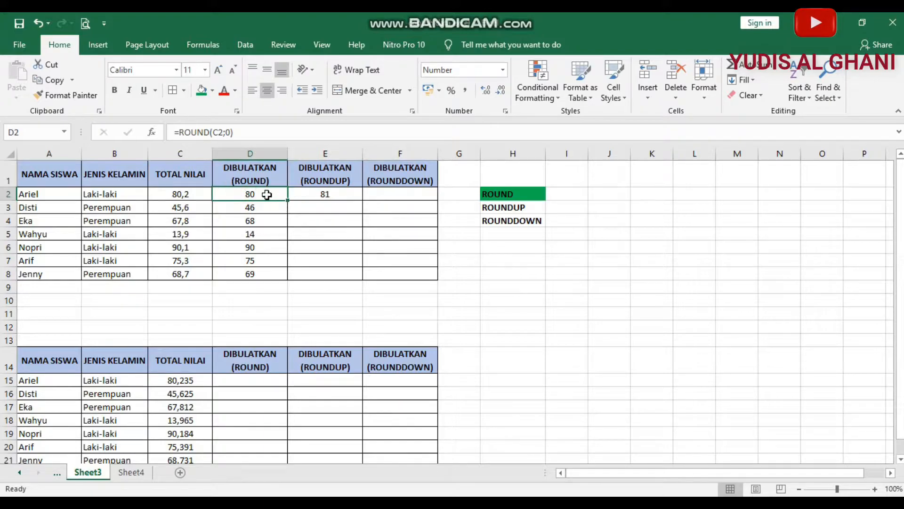
click(200, 193)
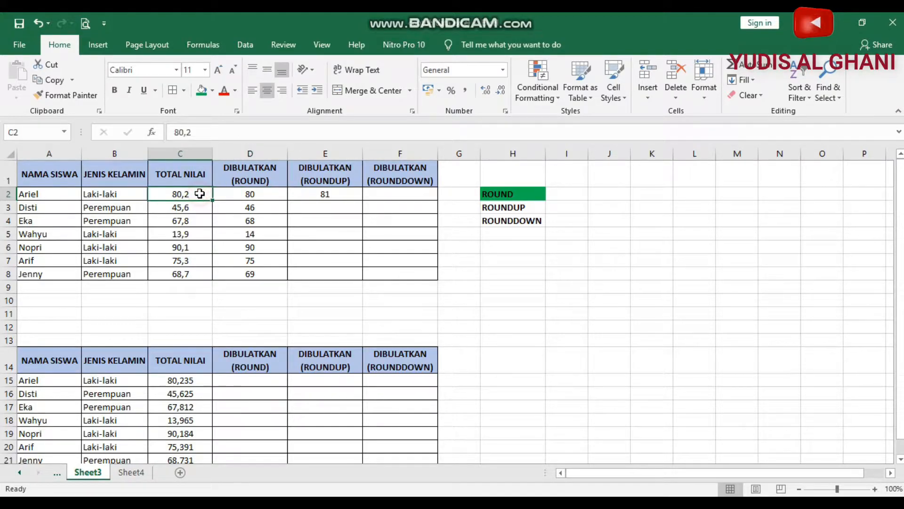
click(328, 192)
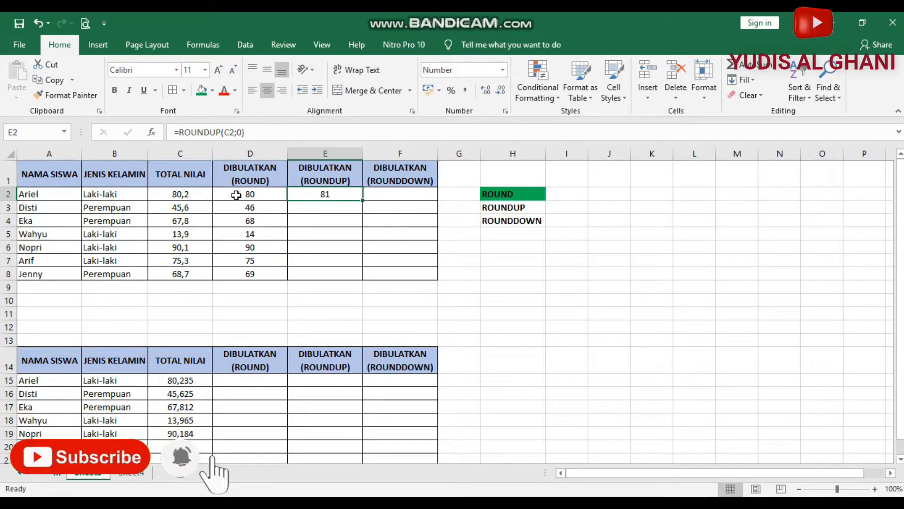
click(269, 193)
click(337, 194)
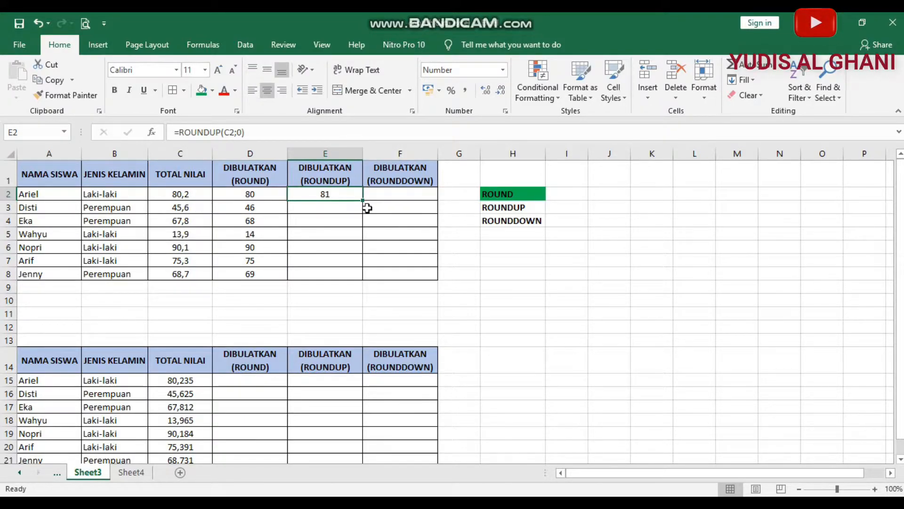
drag(361, 201, 364, 278)
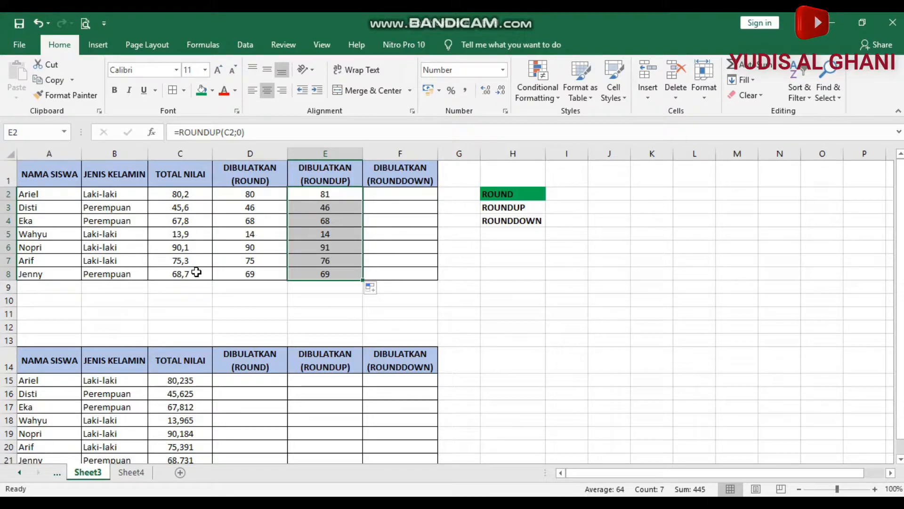
- Compare the original total scores in C5 and C6 with their ROUNDUP results in column E
click(193, 246)
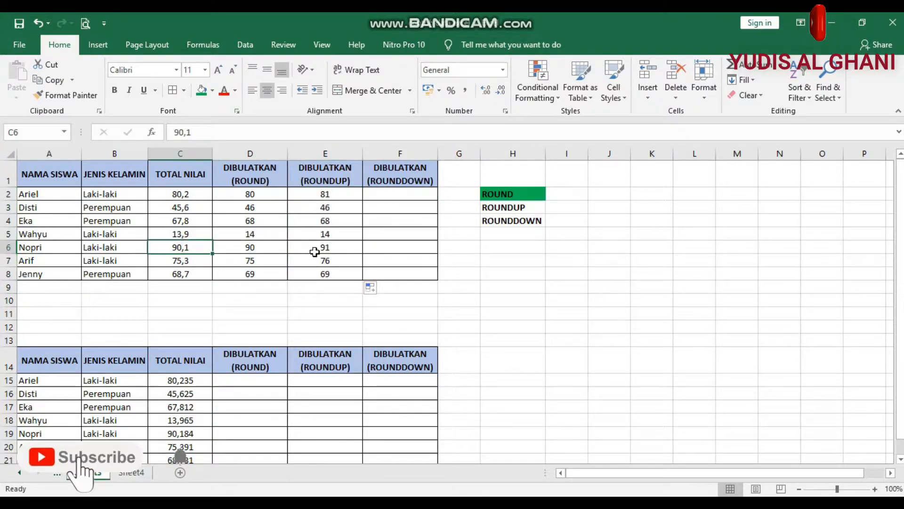
click(340, 249)
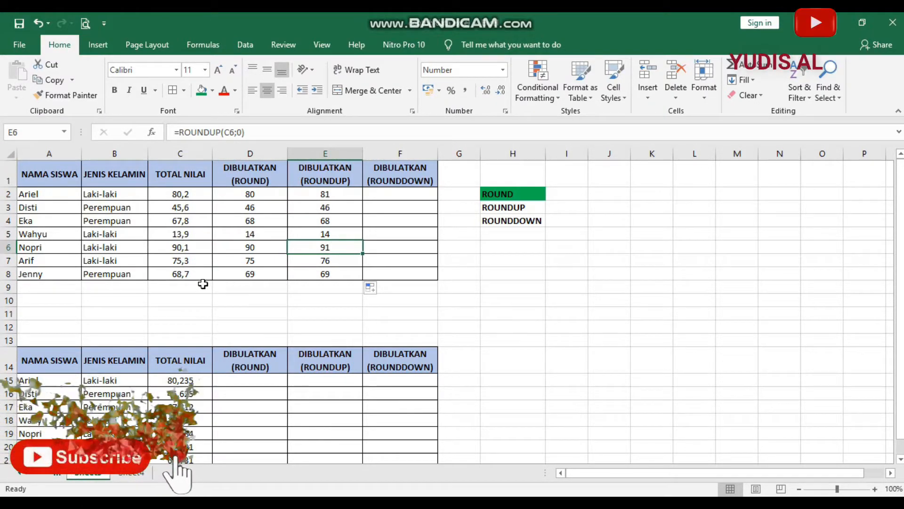
click(188, 235)
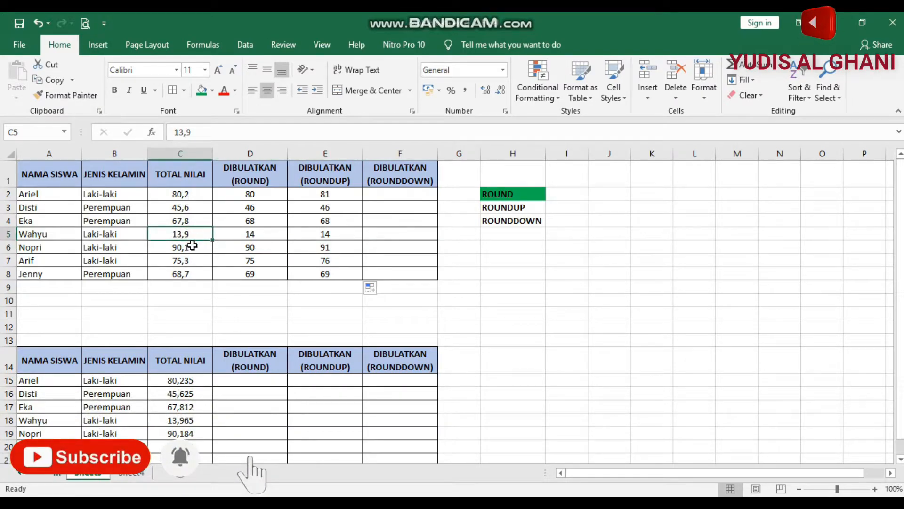
click(332, 234)
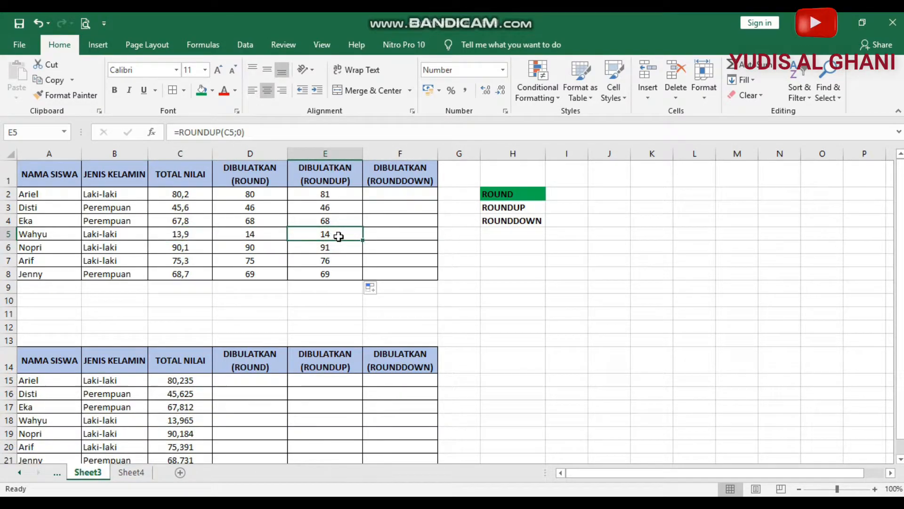
click(335, 191)
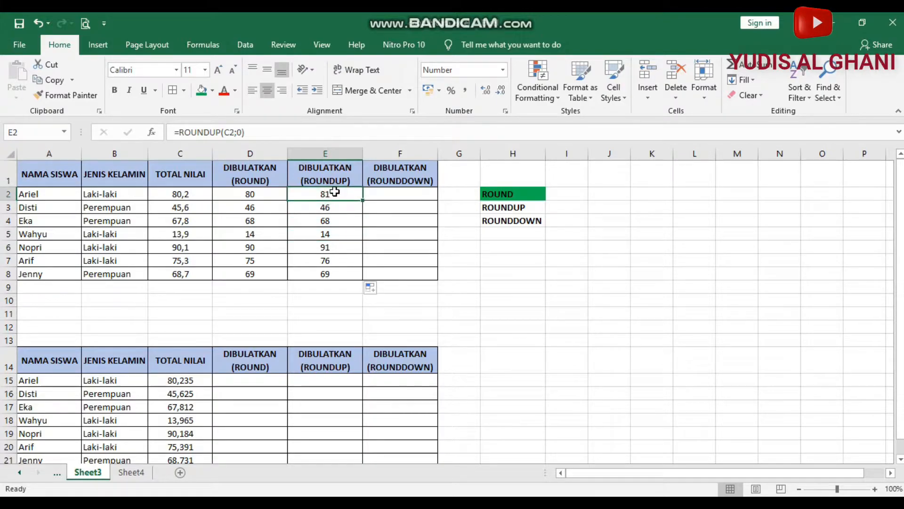
click(400, 195)
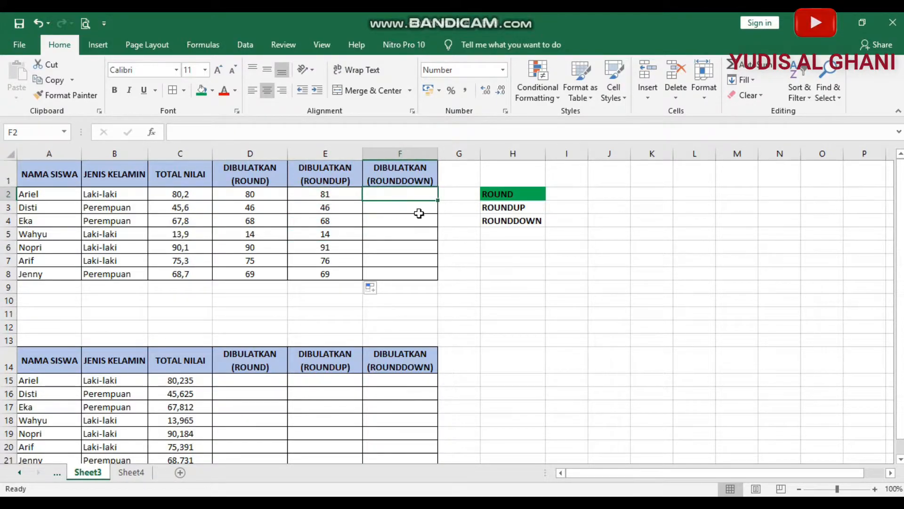
- Fill the ROUNDUP label cell H3 with a light blue theme color
click(537, 206)
click(213, 91)
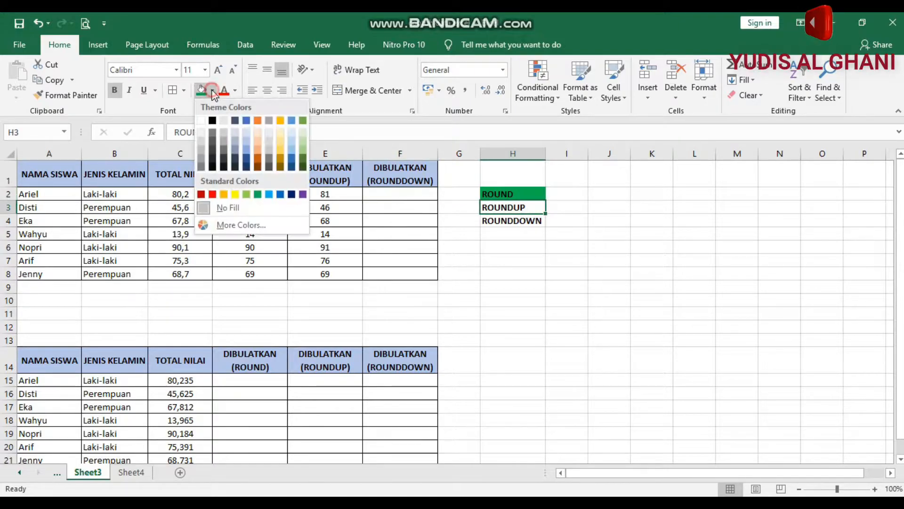
click(246, 130)
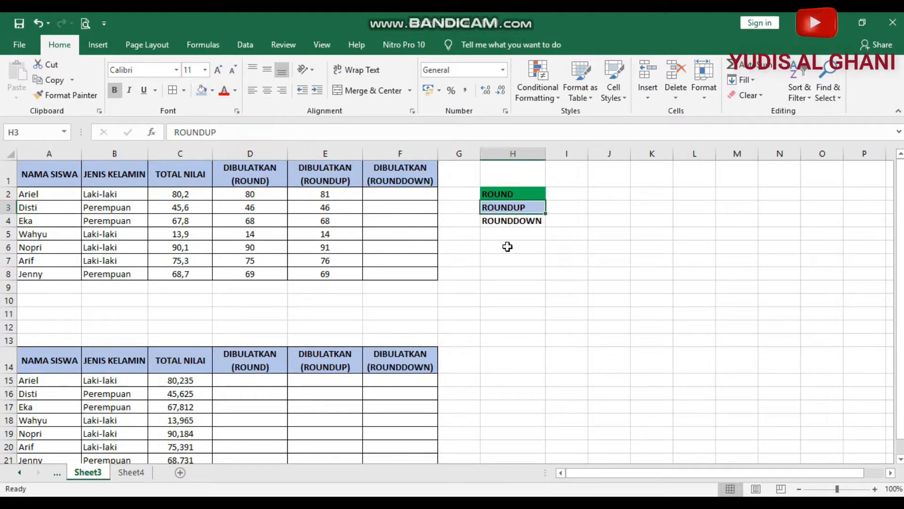
- Enter the formula =rounddown(C2;0) in F2 to round the first student's total score down to a whole number
click(512, 220)
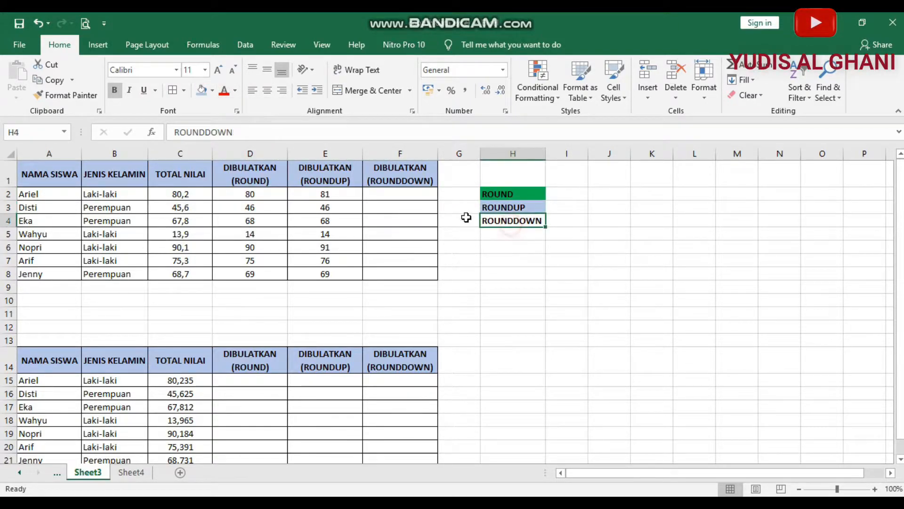
click(328, 196)
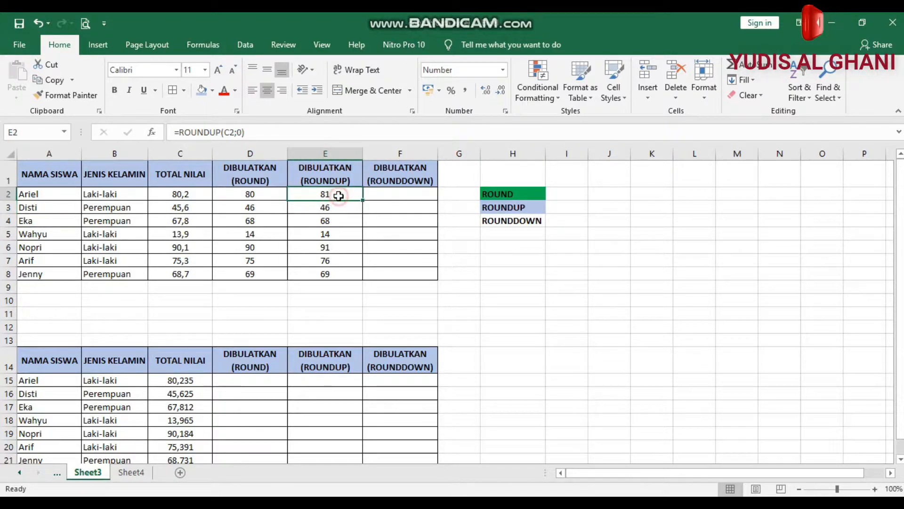
click(398, 194)
click(339, 195)
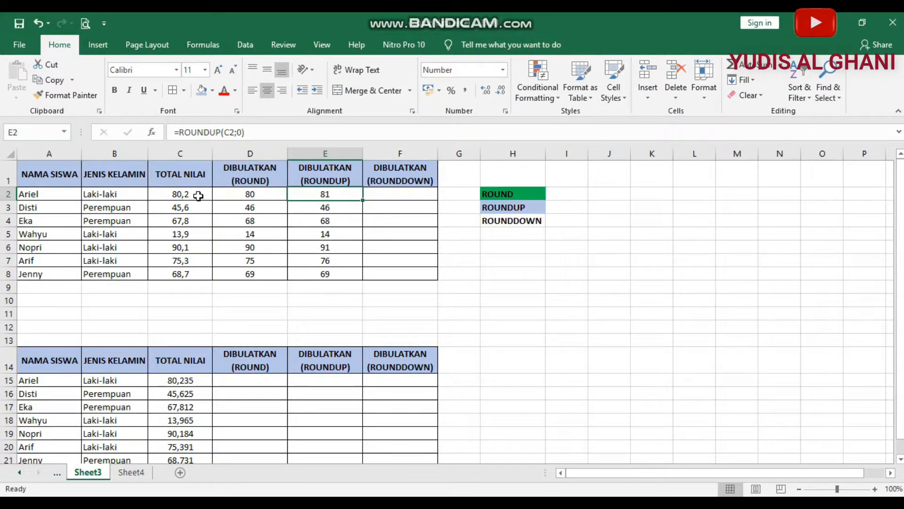
click(393, 194)
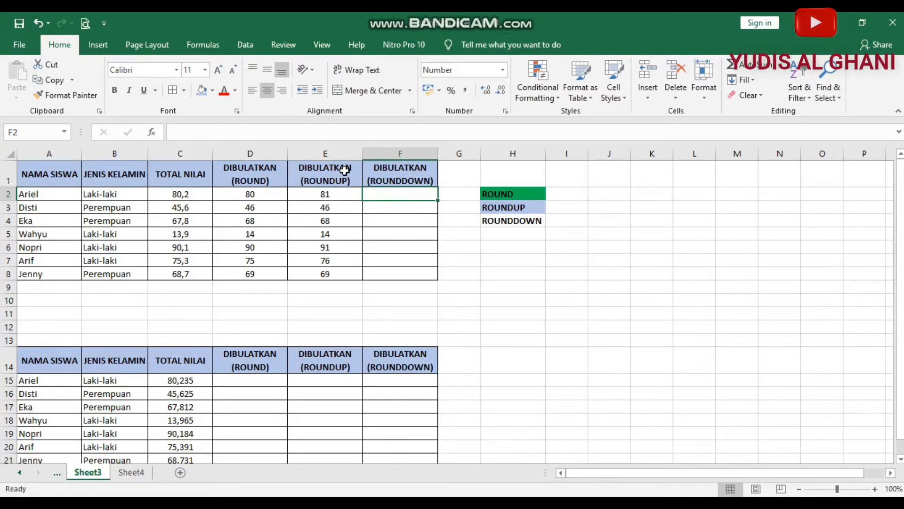
text(=)
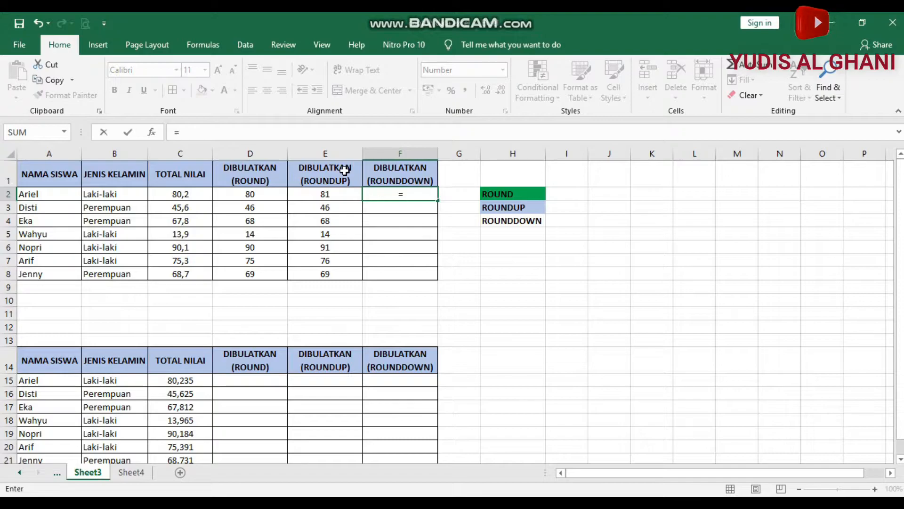
text(round)
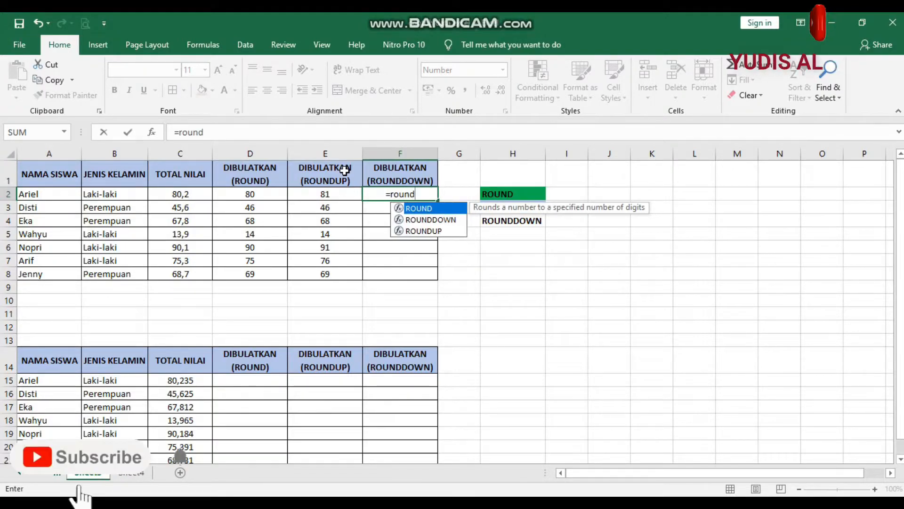
text(down)
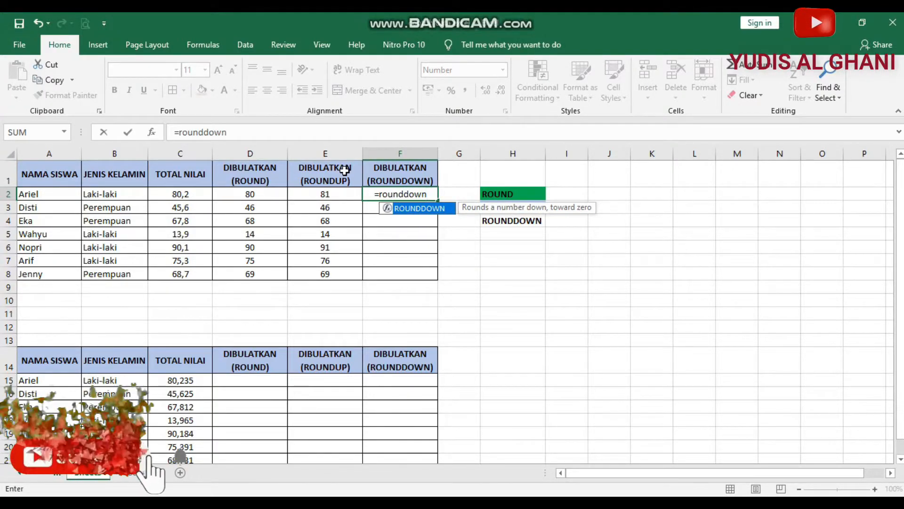
text(()
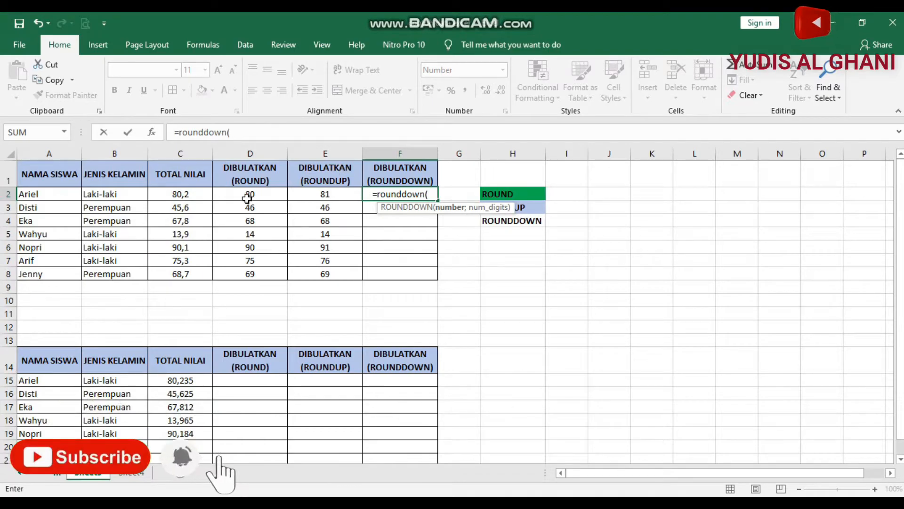
click(179, 195)
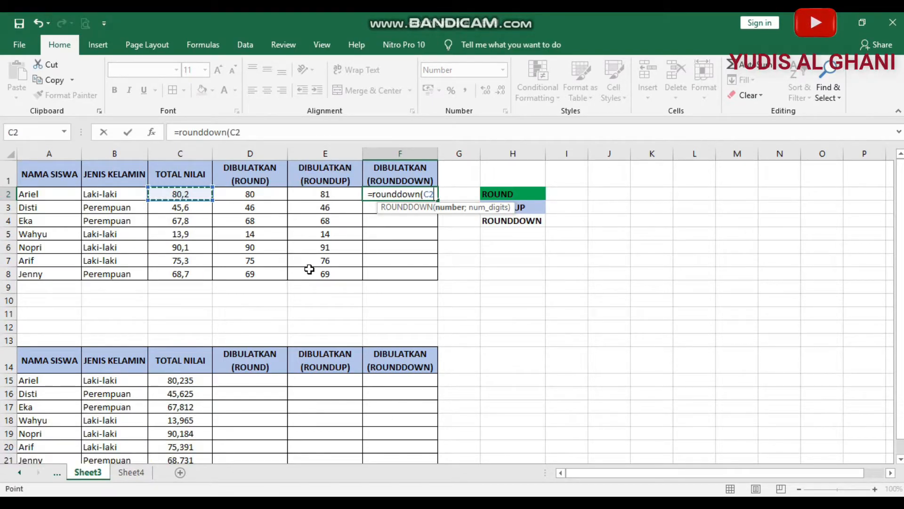
text(;)
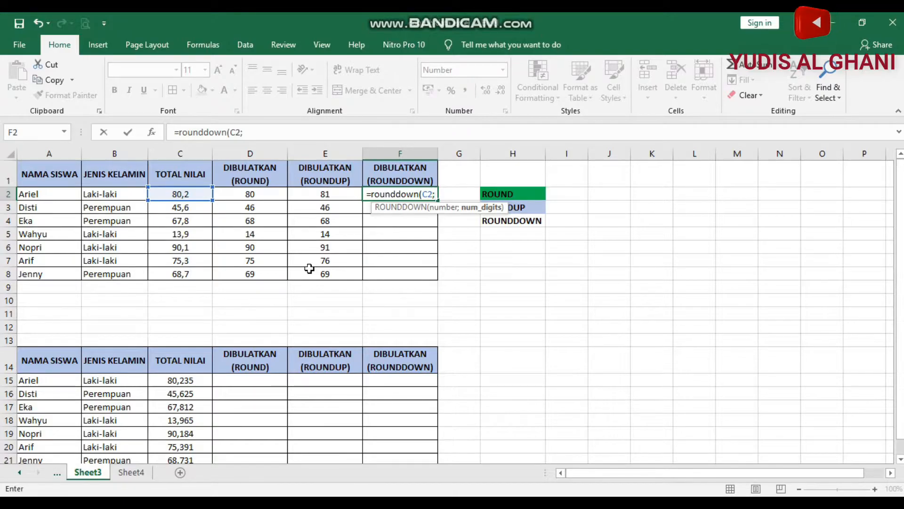
text(0))
key(ctrl+Return)
- Format the rounded-down score in F2 with no decimal places and copy its formula down through F8
click(501, 90)
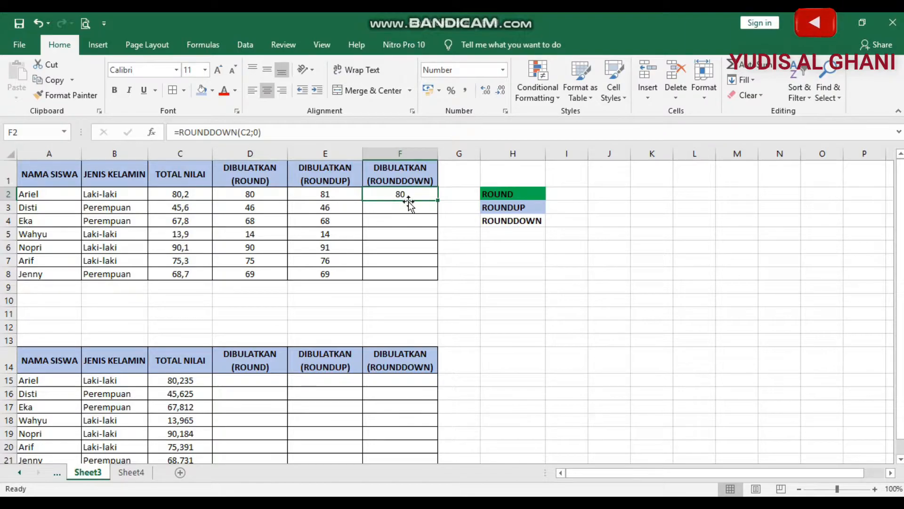
click(196, 195)
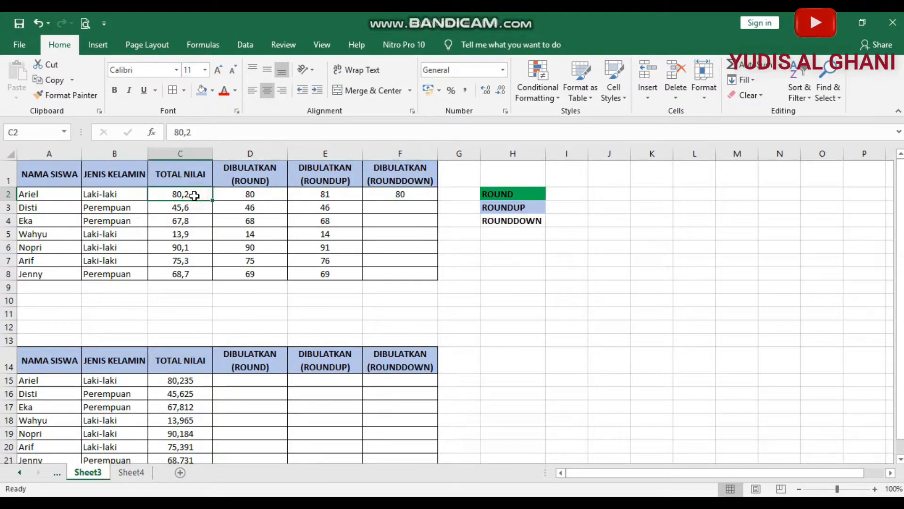
click(412, 194)
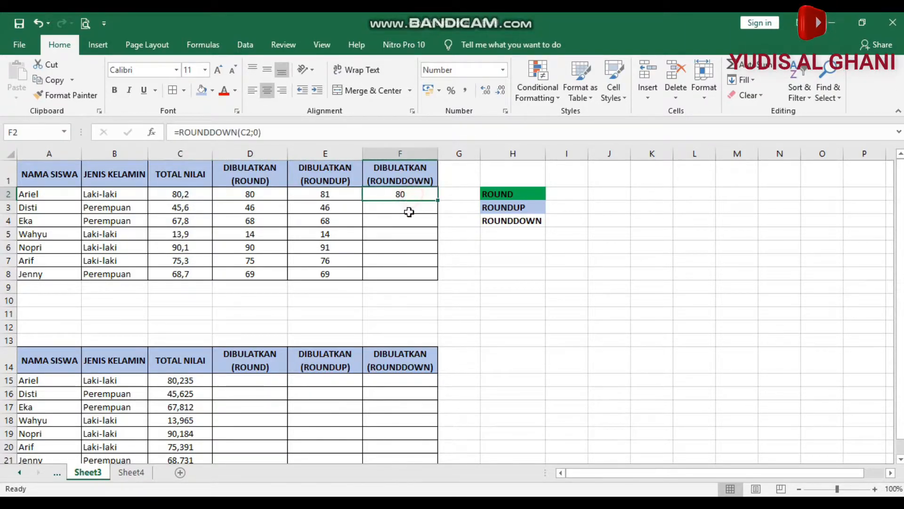
drag(439, 201, 430, 281)
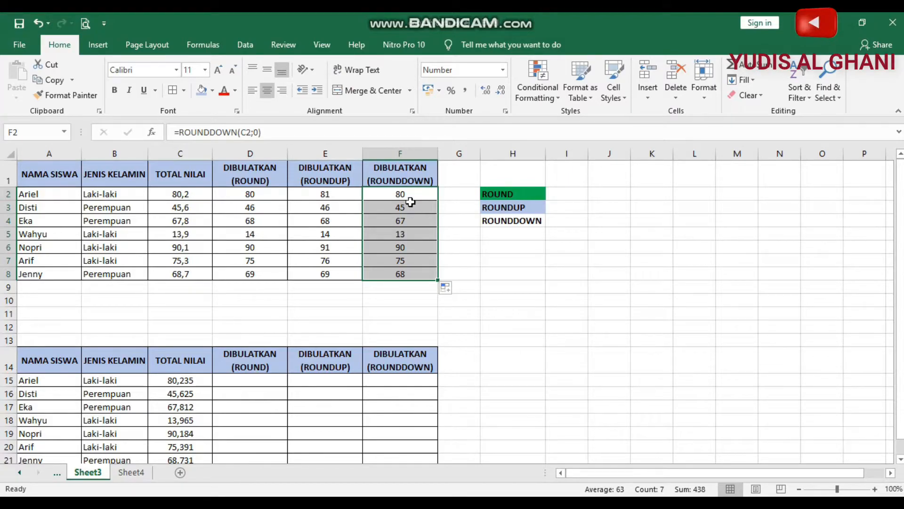
- Compare the total score in C3 with its ROUND, ROUNDUP and ROUNDDOWN results in D3, E3 and F3
click(193, 209)
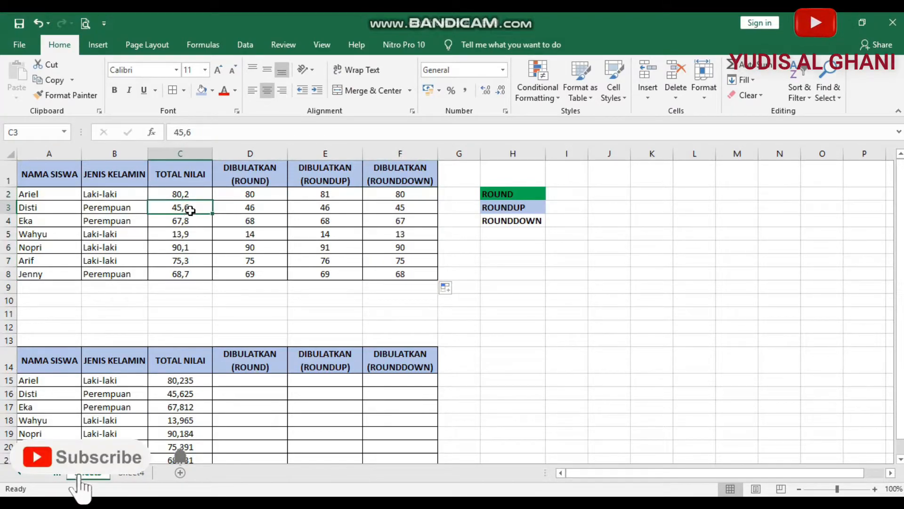
click(259, 207)
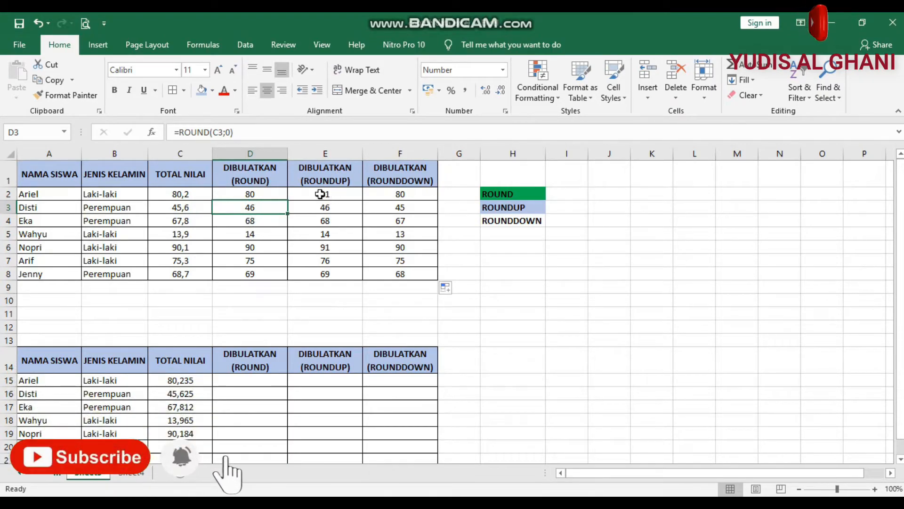
click(331, 208)
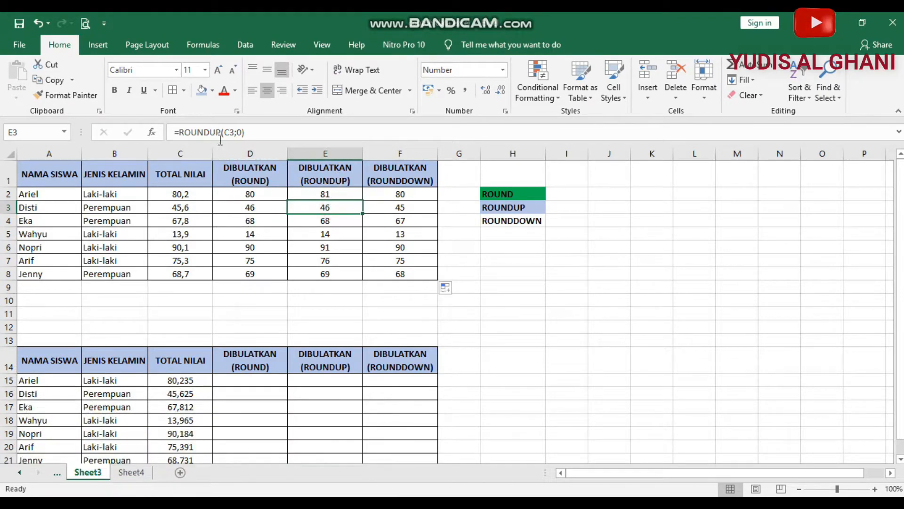
click(408, 211)
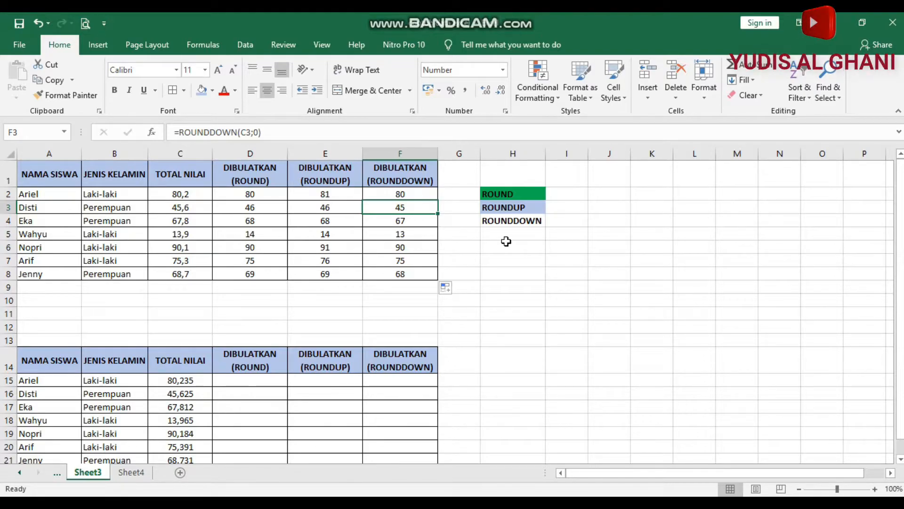
- Fill the ROUNDDOWN label cell H4 with a dark gold theme color
click(515, 222)
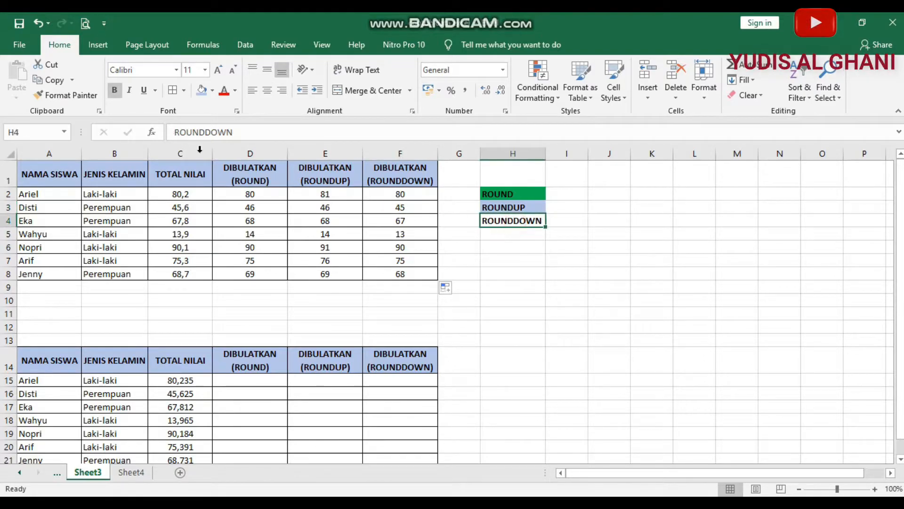
click(212, 90)
click(303, 158)
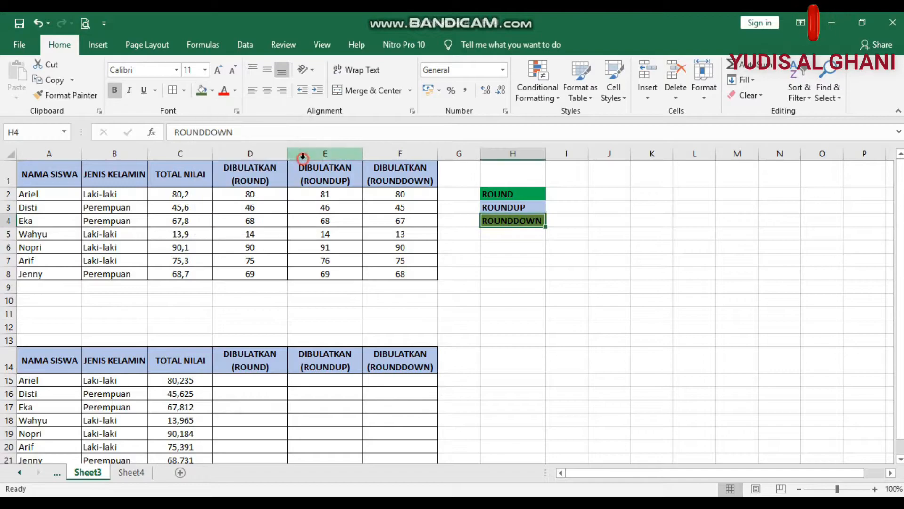
click(212, 90)
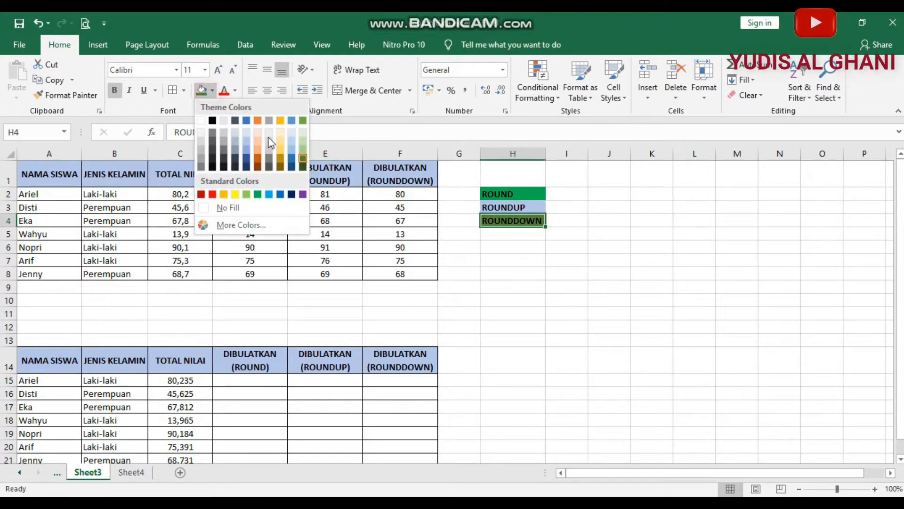
click(247, 150)
click(212, 91)
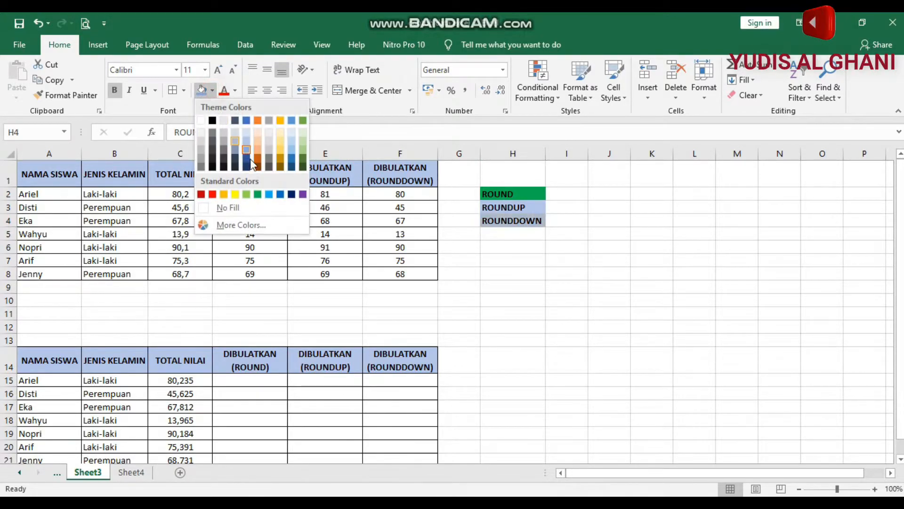
click(280, 157)
click(561, 273)
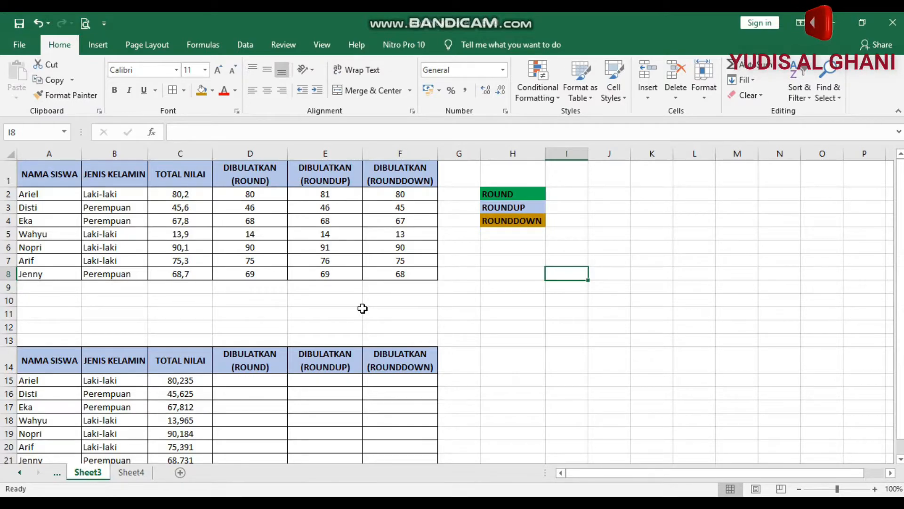
- Copy the three colored function labels in H2:H4 to H15:H17 beside the second table
click(524, 206)
scroll(325, 252, down, 2)
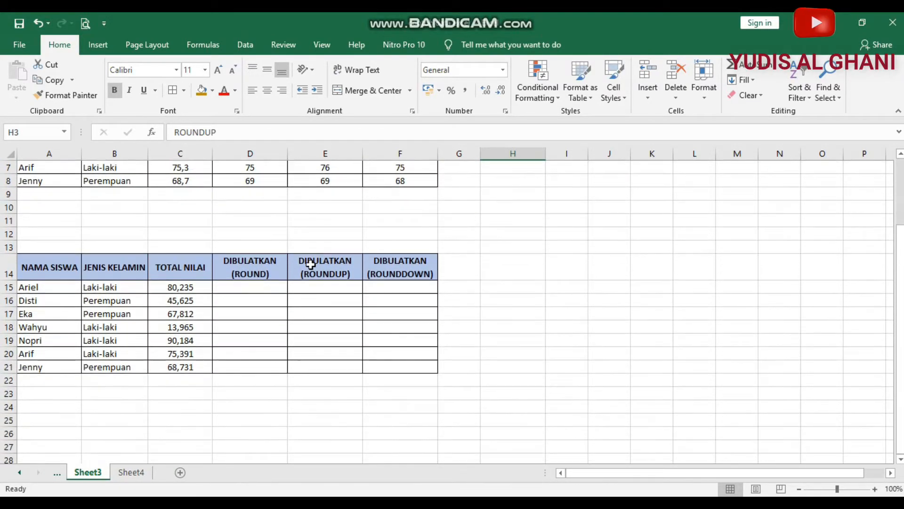
scroll(311, 264, up, 2)
drag(492, 194, 513, 221)
key(ctrl+c)
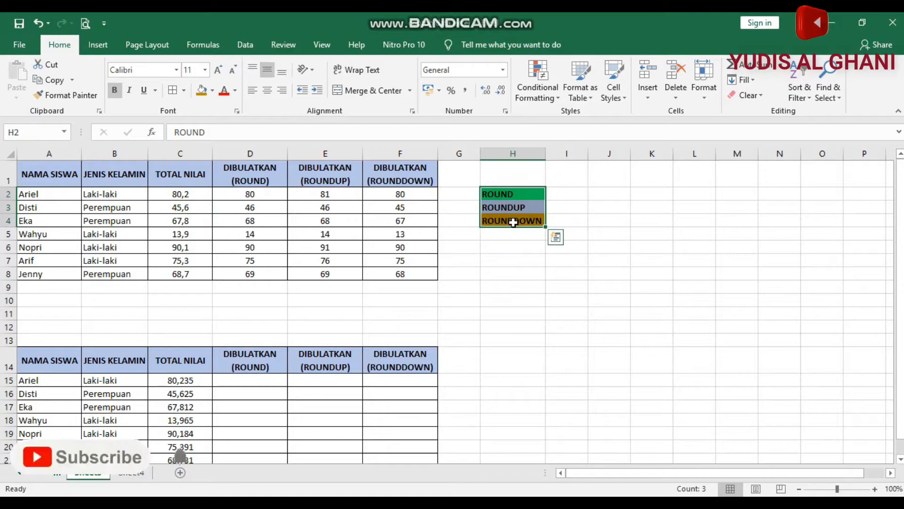
click(514, 380)
key(ctrl+v)
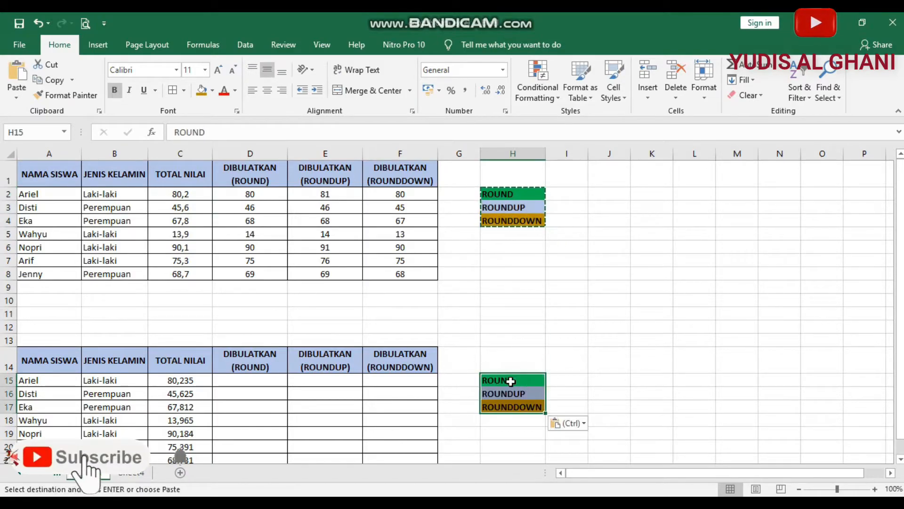
- Compare the number of decimals in the first table's total score in C2 and the second table's in C15
scroll(514, 380, down, 4)
scroll(194, 262, up, 2)
scroll(194, 262, up, 2)
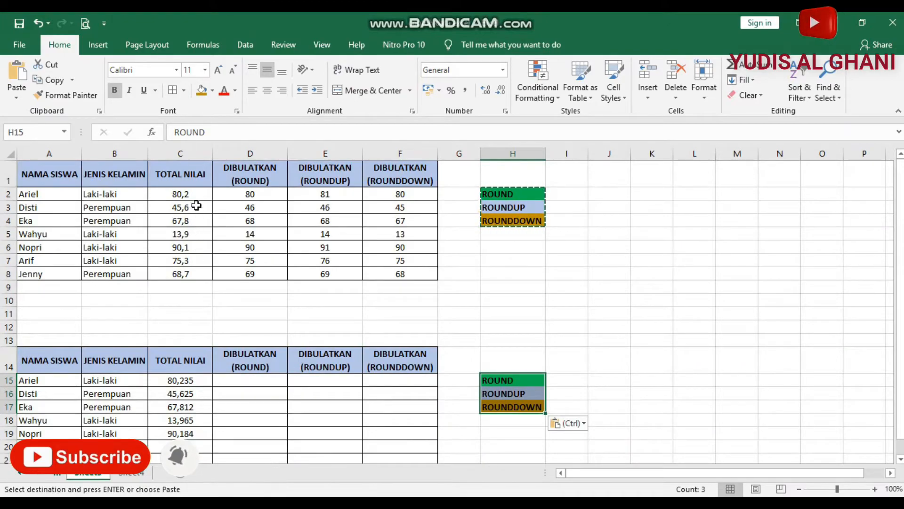
click(194, 195)
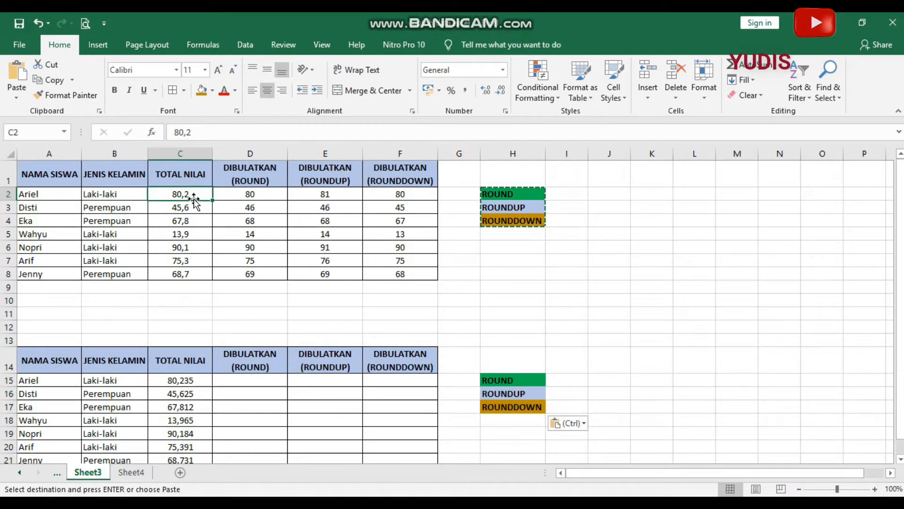
key(F2)
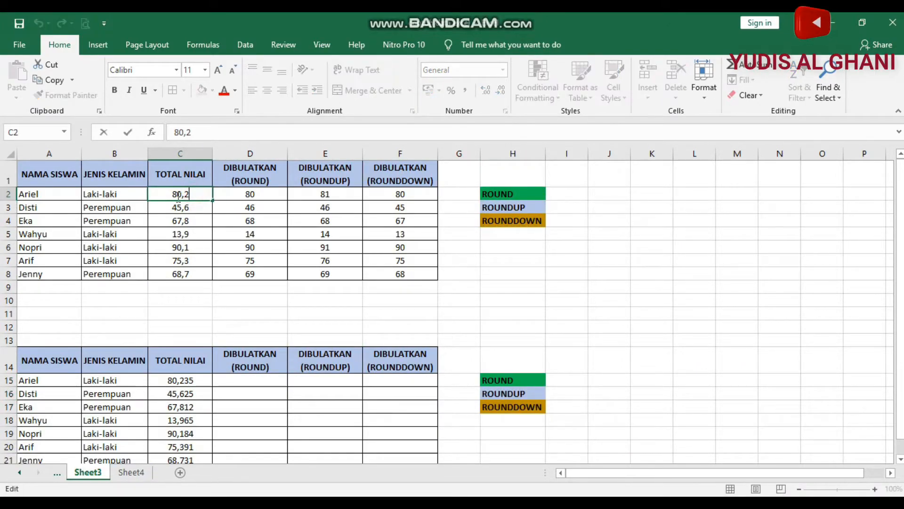
click(194, 203)
scroll(194, 370, down, 1)
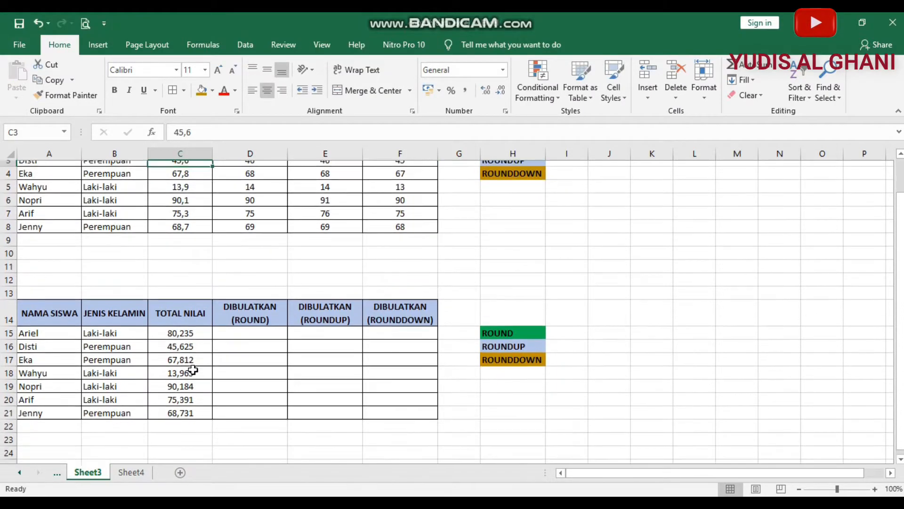
click(194, 330)
scroll(210, 341, up, 1)
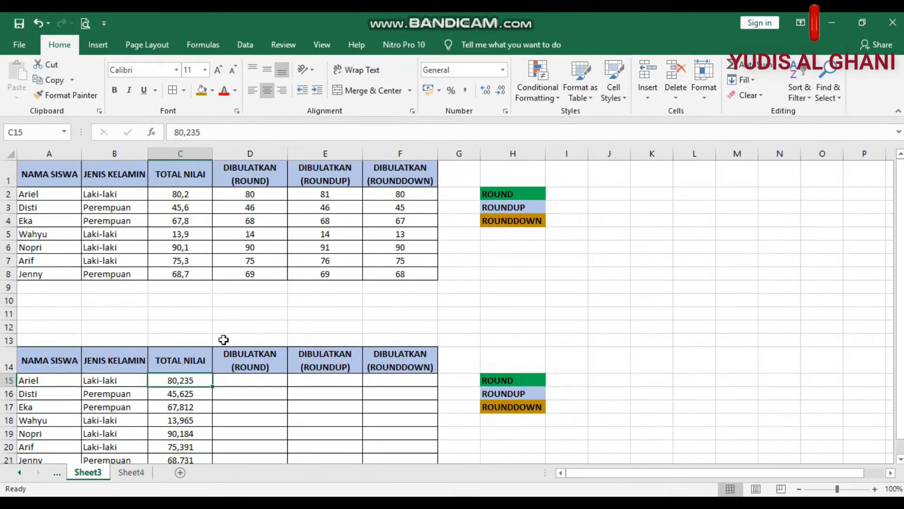
- Enter the formula =ROUND(C15;2) in D15 to round the second table's first total score
click(268, 379)
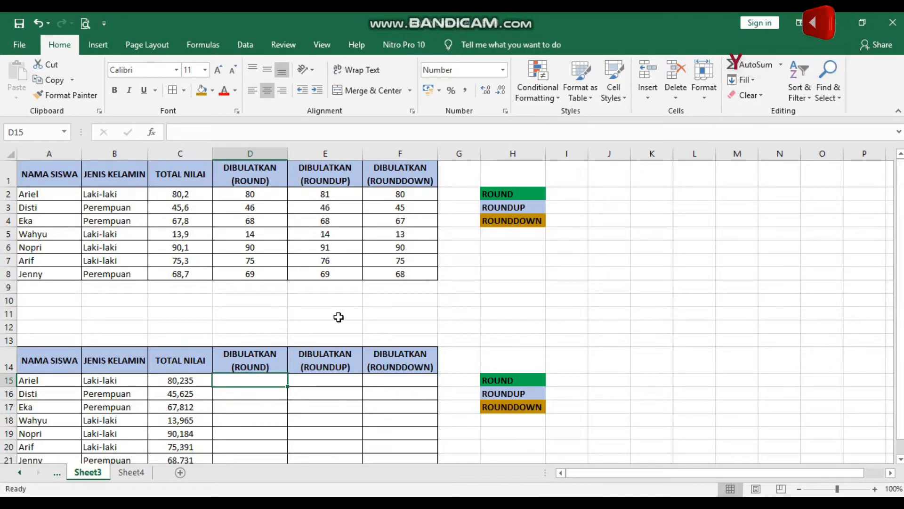
text(=rou)
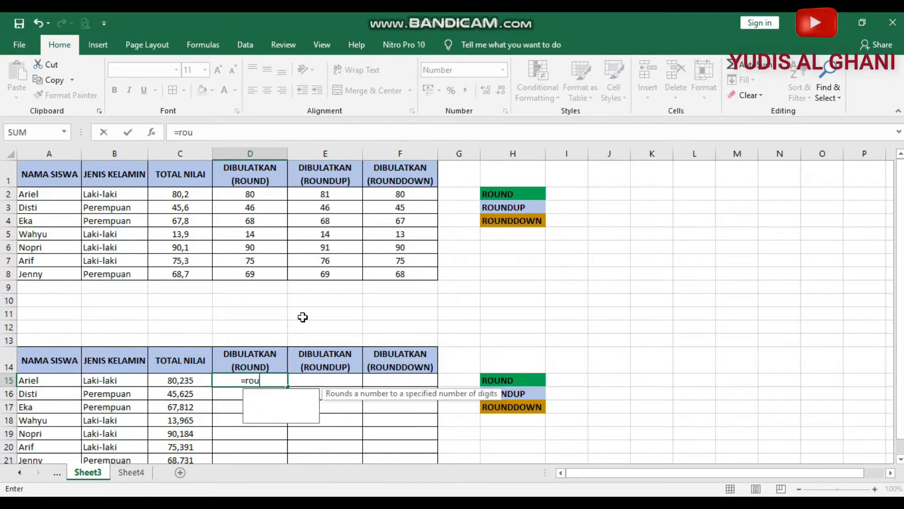
text(nd()
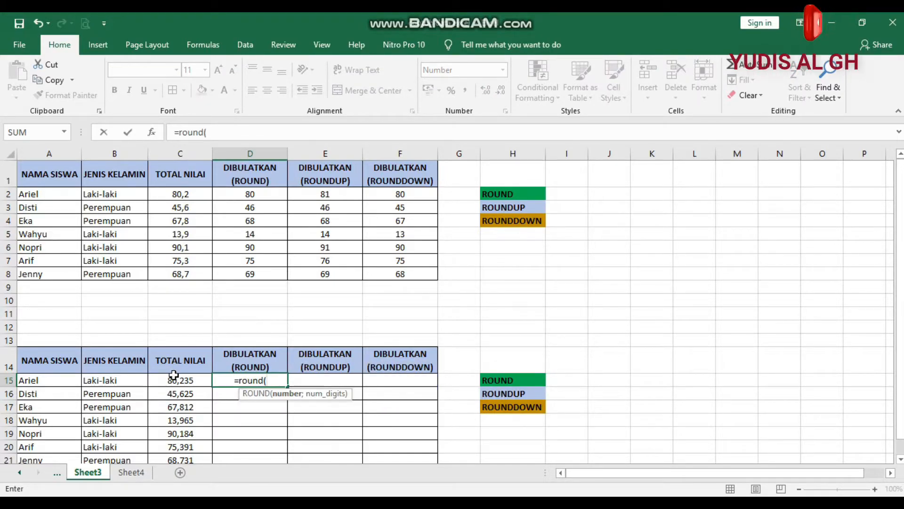
click(191, 380)
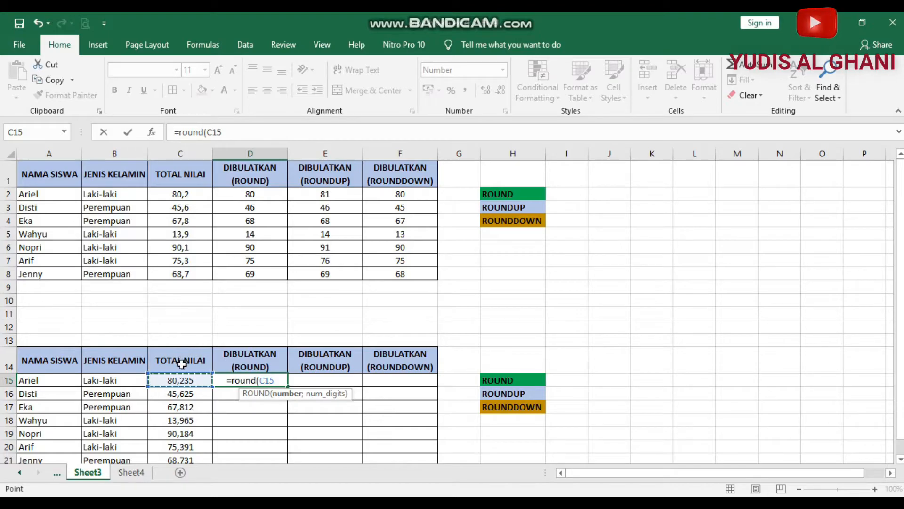
text(;)
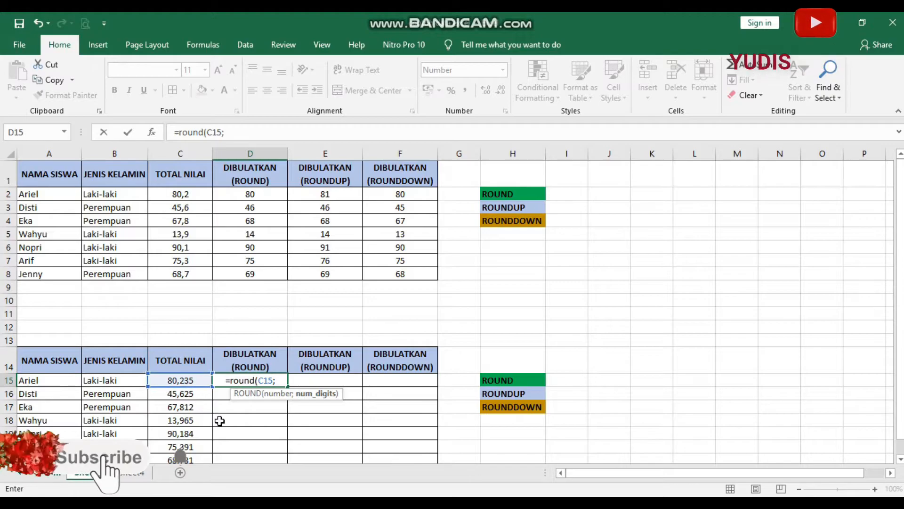
text(2)
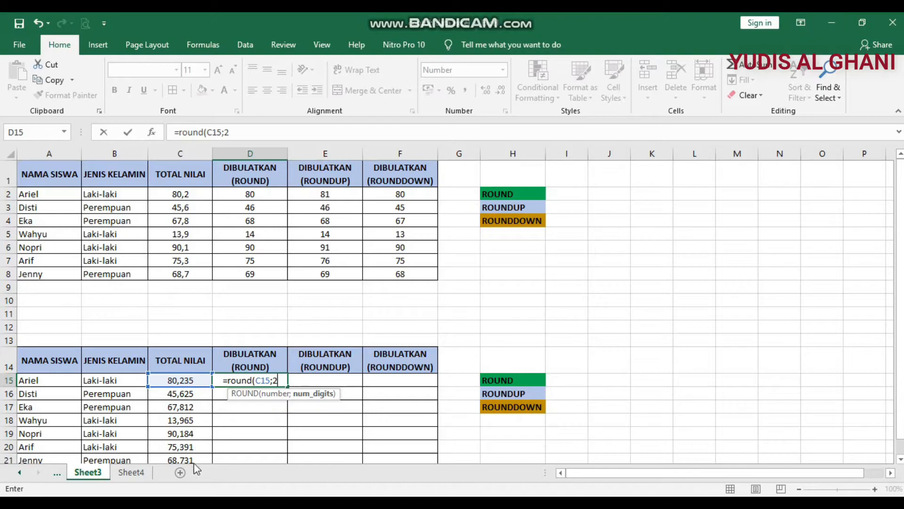
text())
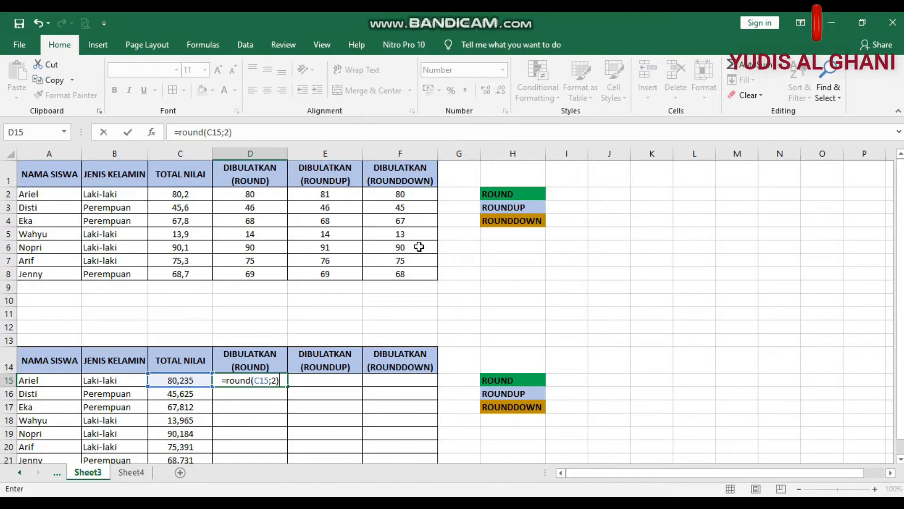
key(Return)
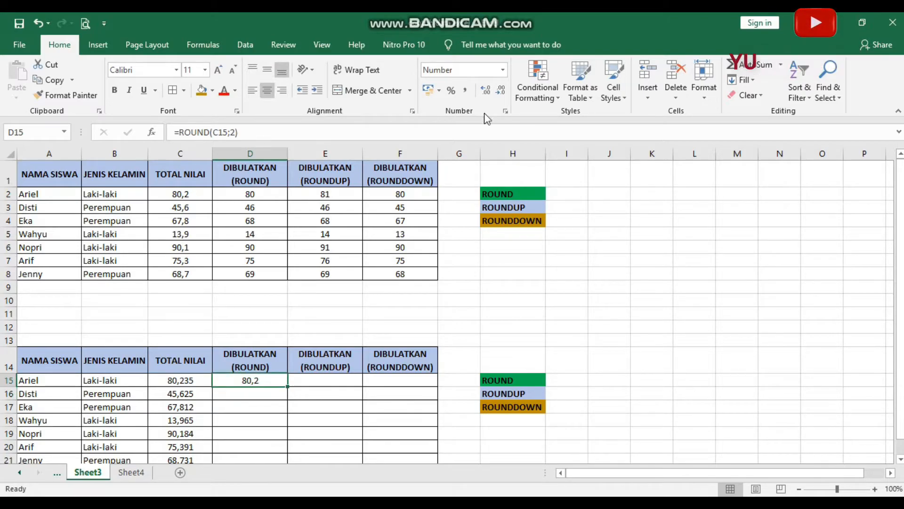
- Format the second table's rounding cells D15:F21 to show two decimals
click(488, 92)
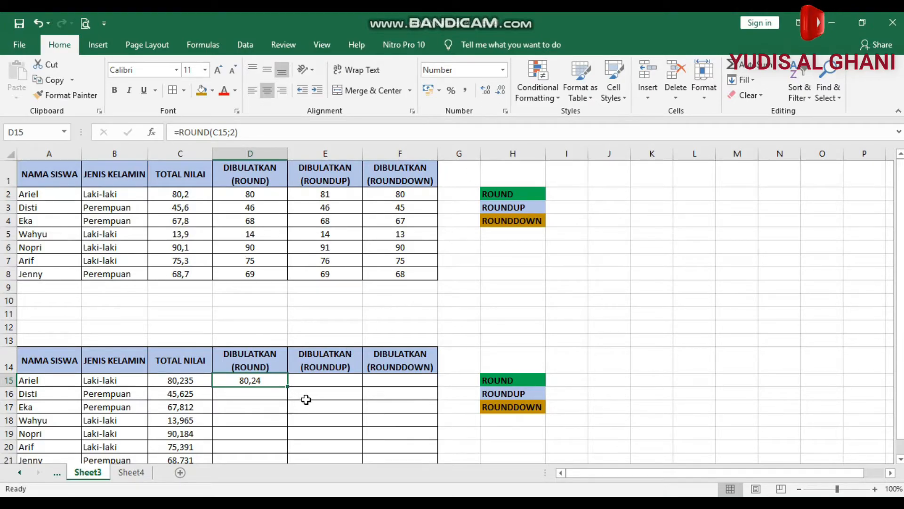
scroll(307, 400, down, 2)
drag(269, 288, 416, 367)
click(486, 89)
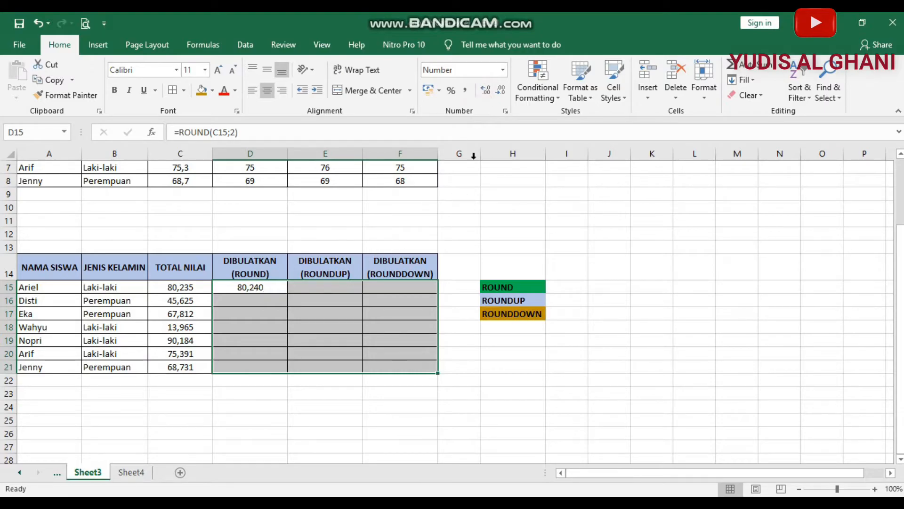
click(503, 90)
click(349, 377)
- Fill the ROUND formula from D15 down to D21
click(224, 308)
click(272, 287)
drag(287, 293, 286, 369)
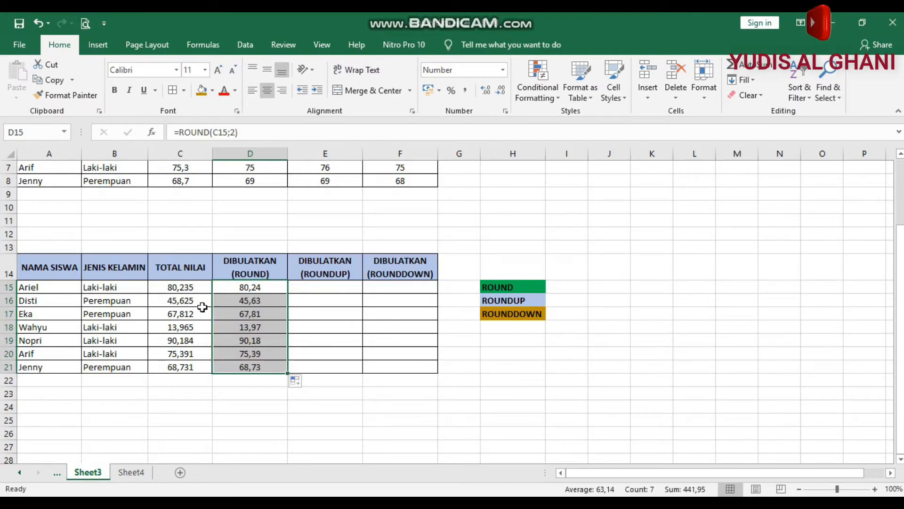
- Compare the total scores in C15 and C17 with their ROUND results in D15 and D17
click(259, 291)
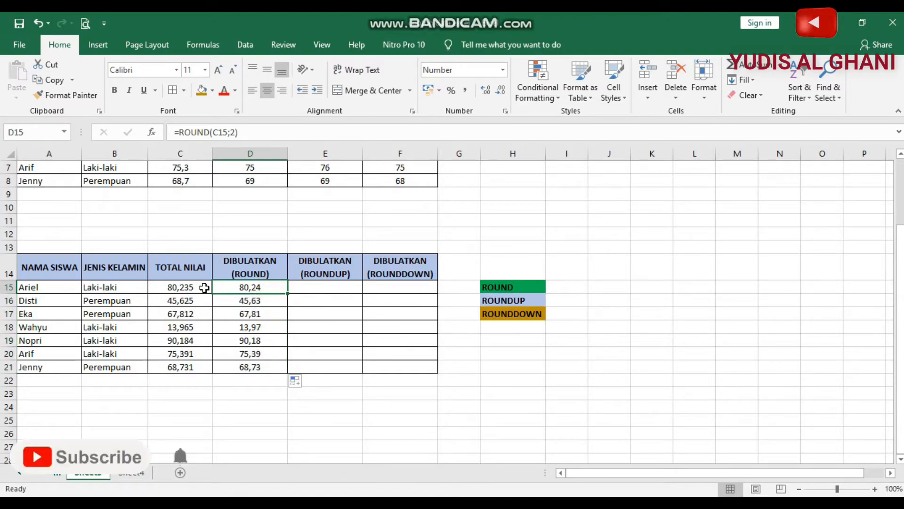
click(194, 315)
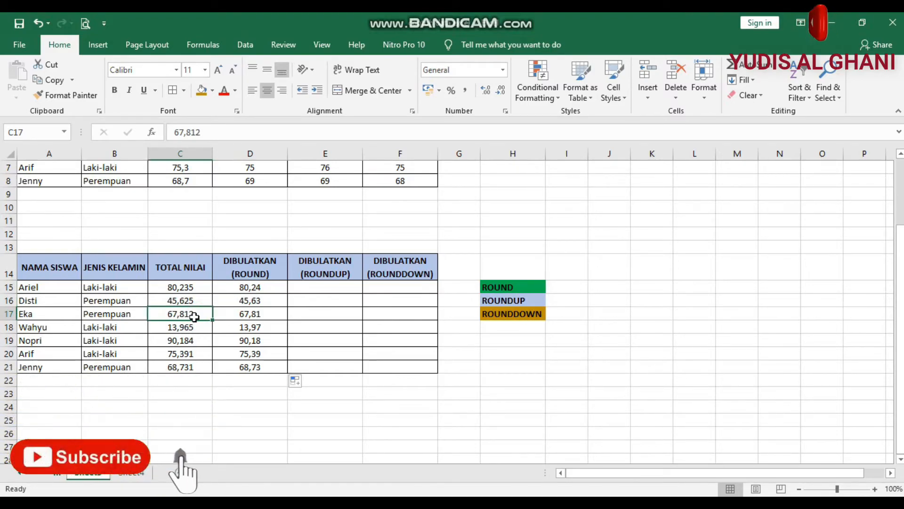
click(275, 318)
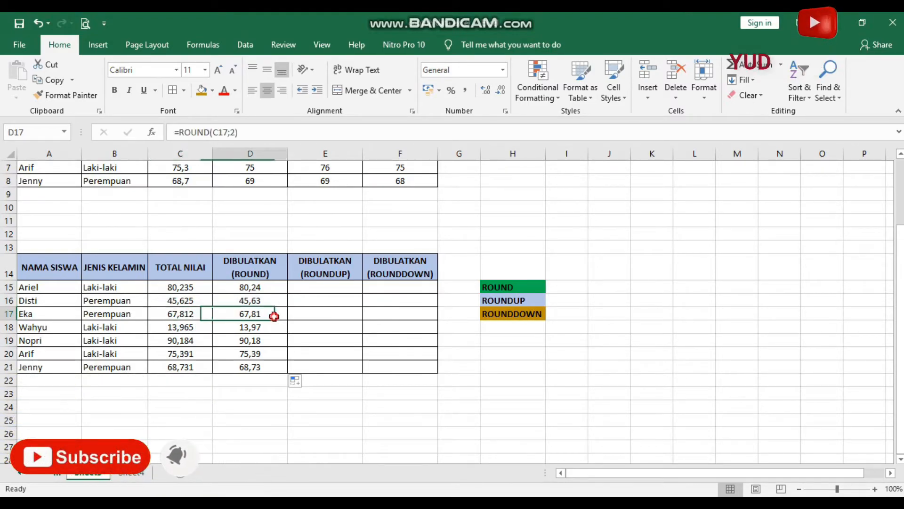
click(190, 315)
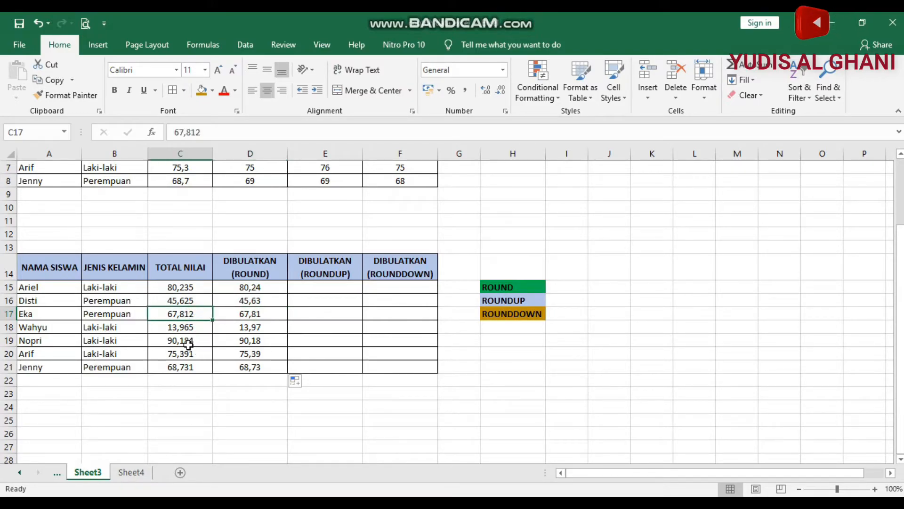
click(264, 291)
- Begin a ROUNDUP formula in E15 with C15 as the number to round
click(309, 289)
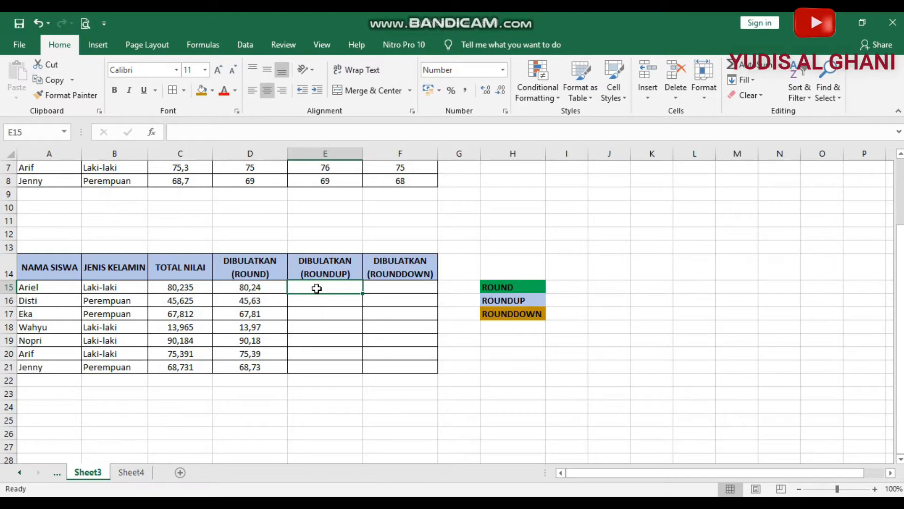
text(=)
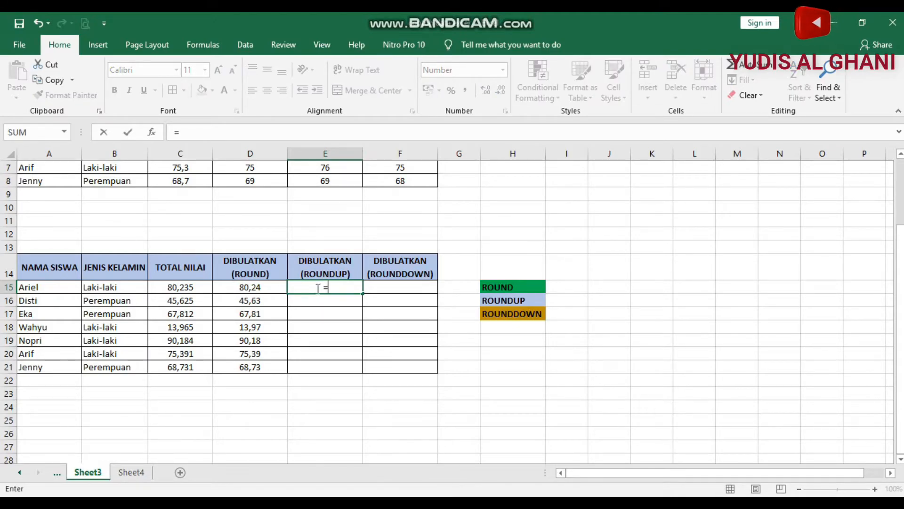
text(RO)
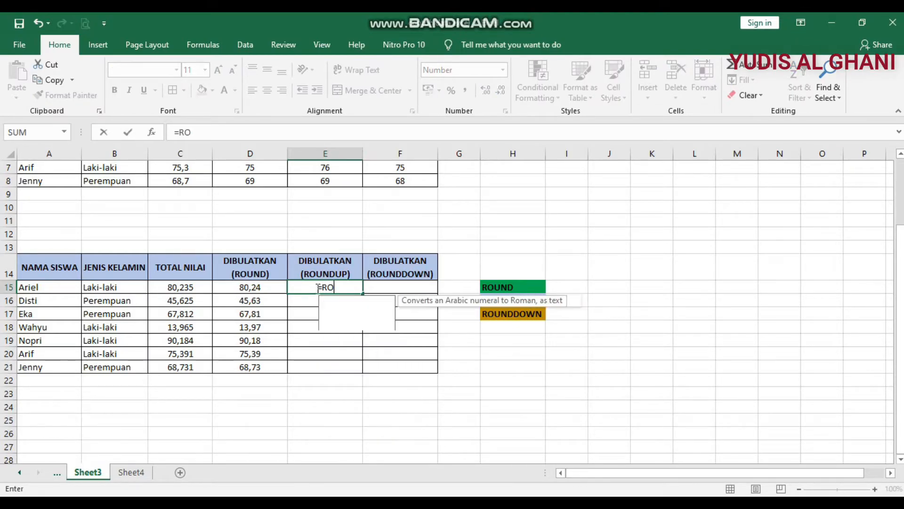
text(UNDUP()
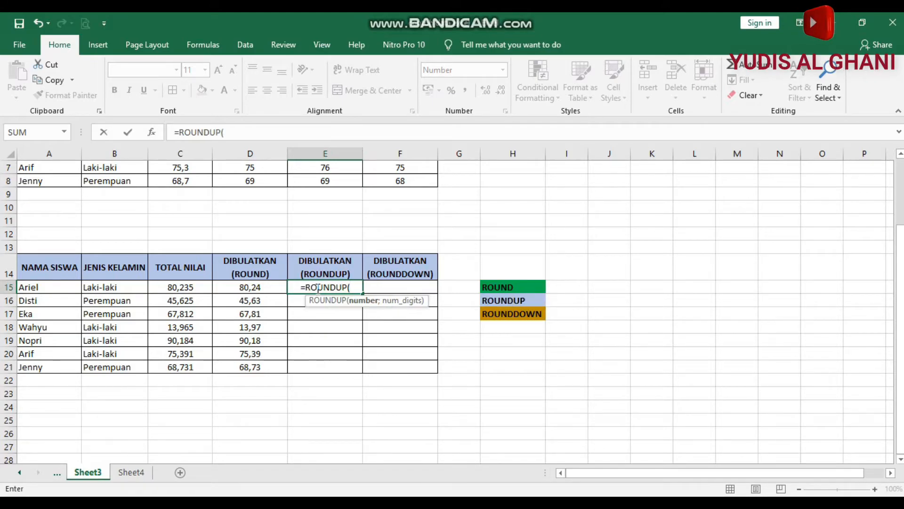
click(184, 286)
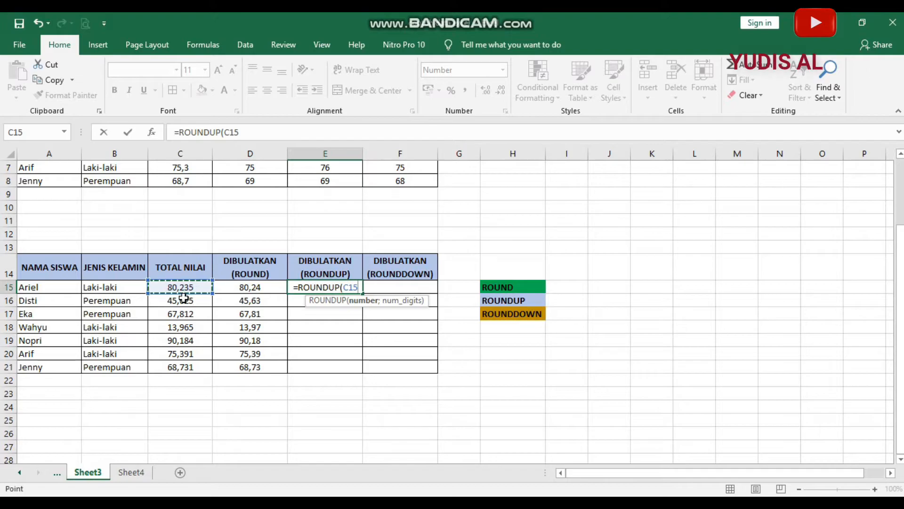
text(;)
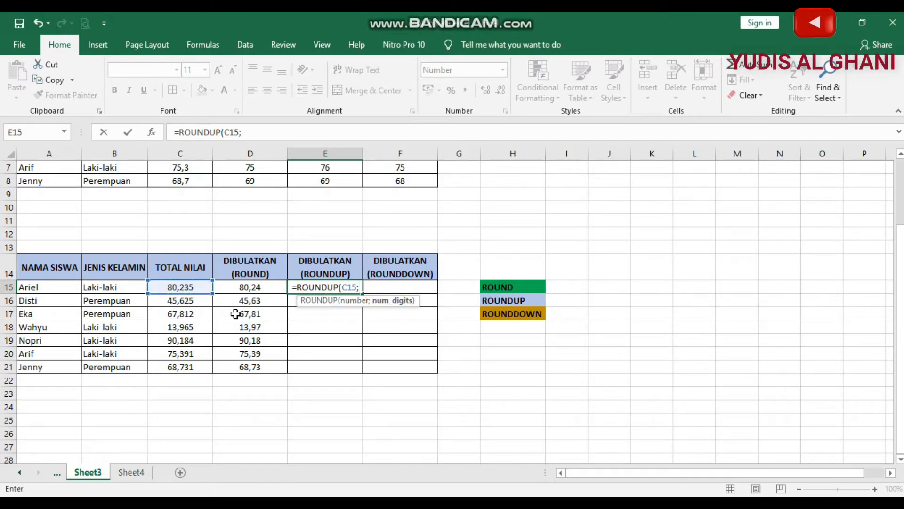
text(2)
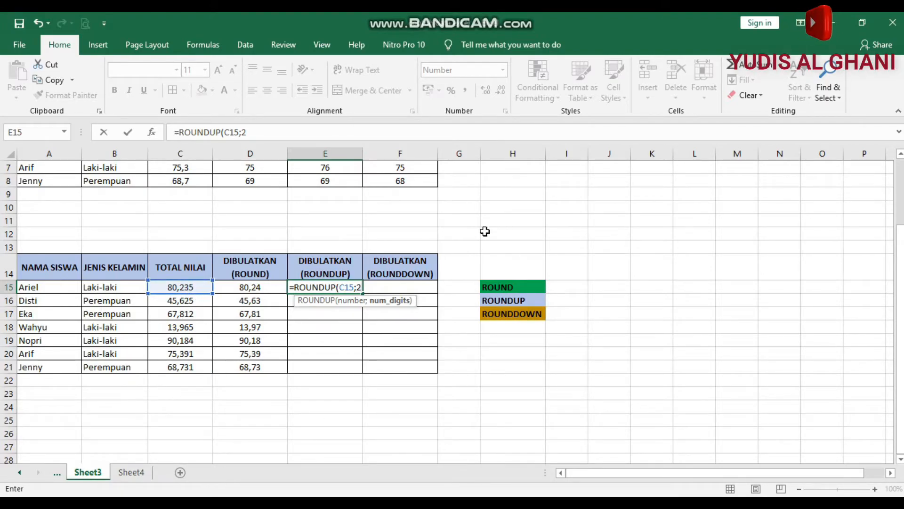
key(BackSpace)
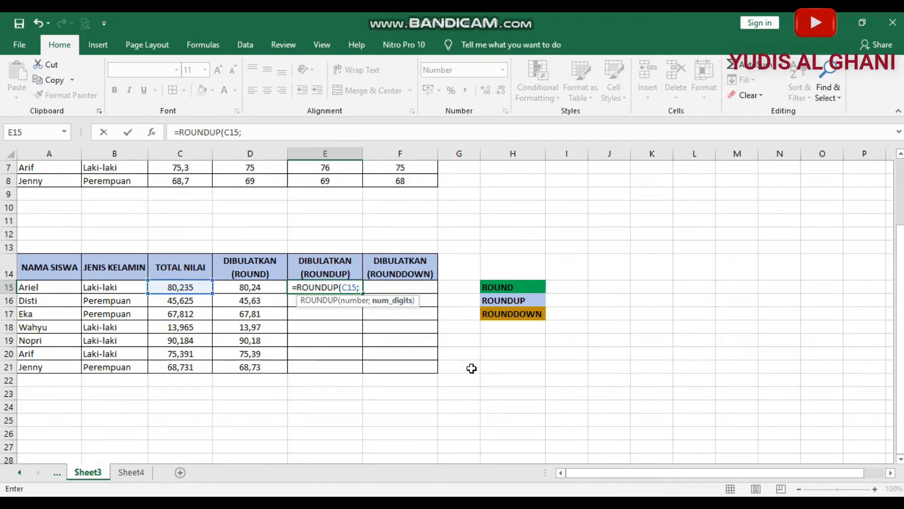
text(1)
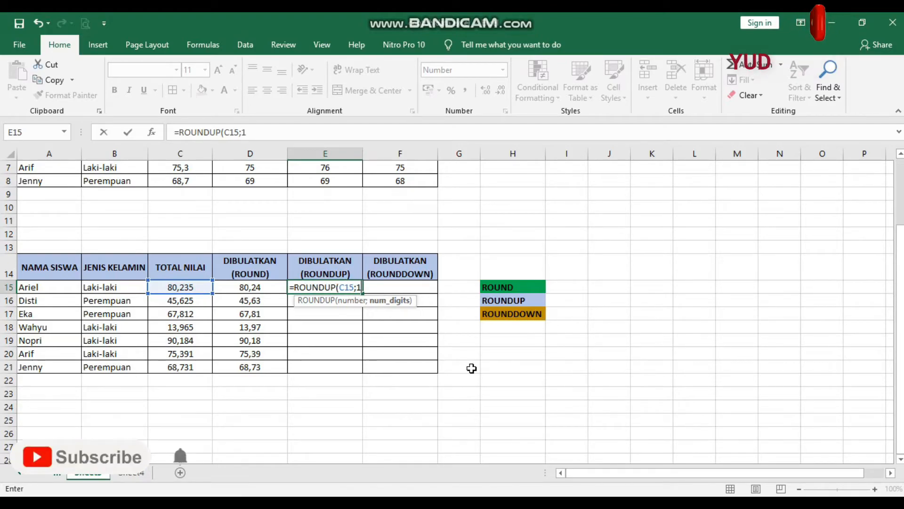
key(BackSpace)
text(3)
key(BackSpace)
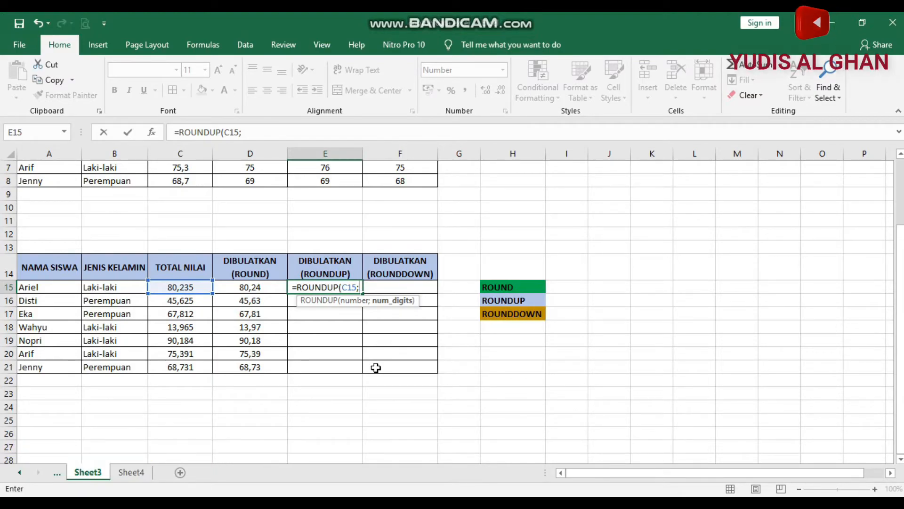
- Complete the ROUNDUP formula in E15 with 2 as the number of digits
text(2)
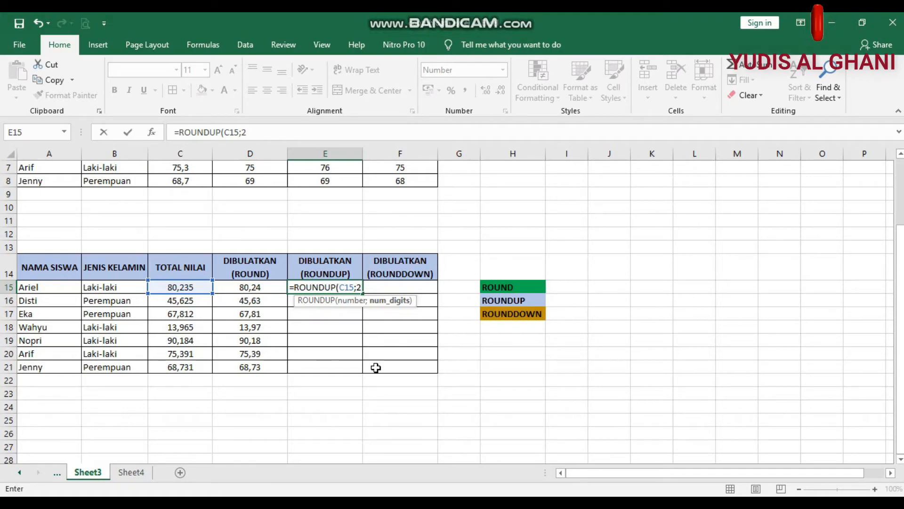
text())
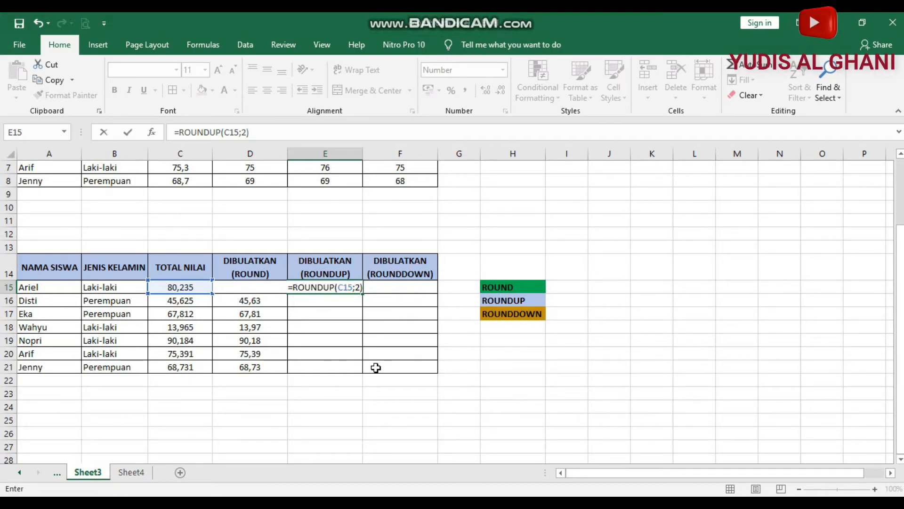
key(Return)
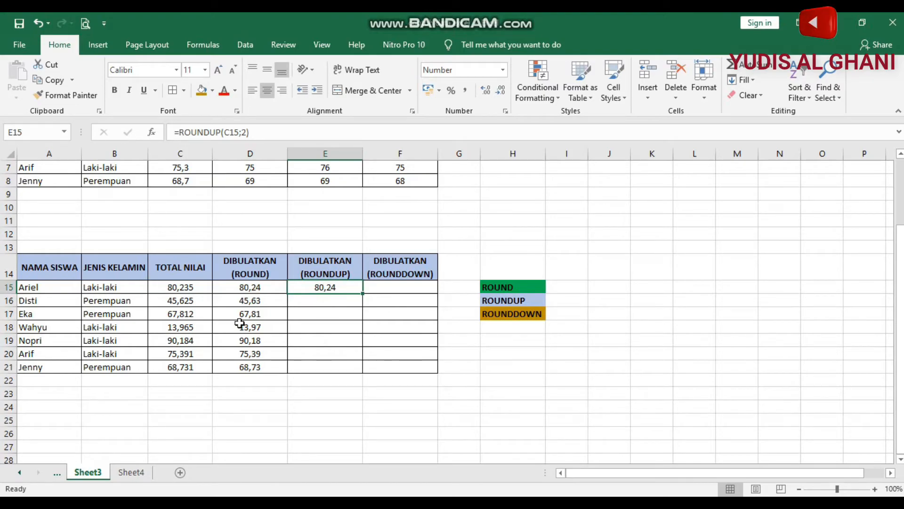
- Fill the ROUNDUP formula from E15 down to E21
click(195, 291)
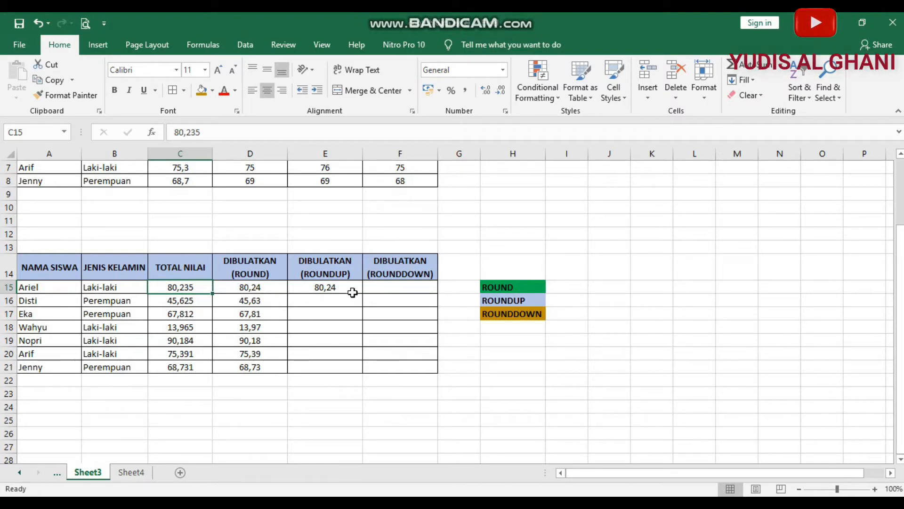
click(349, 289)
drag(362, 293, 360, 373)
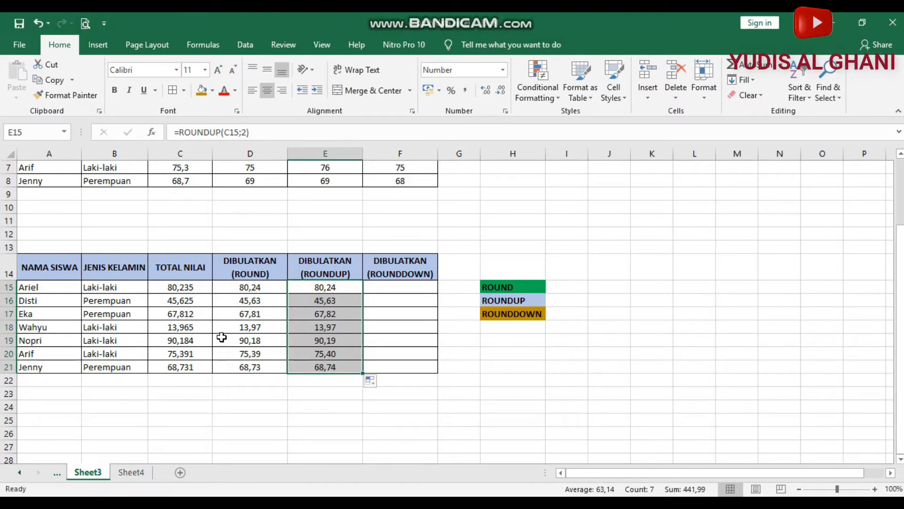
- Compare the total scores in C16 and C17 with their ROUNDUP results in E16 and E17
click(342, 314)
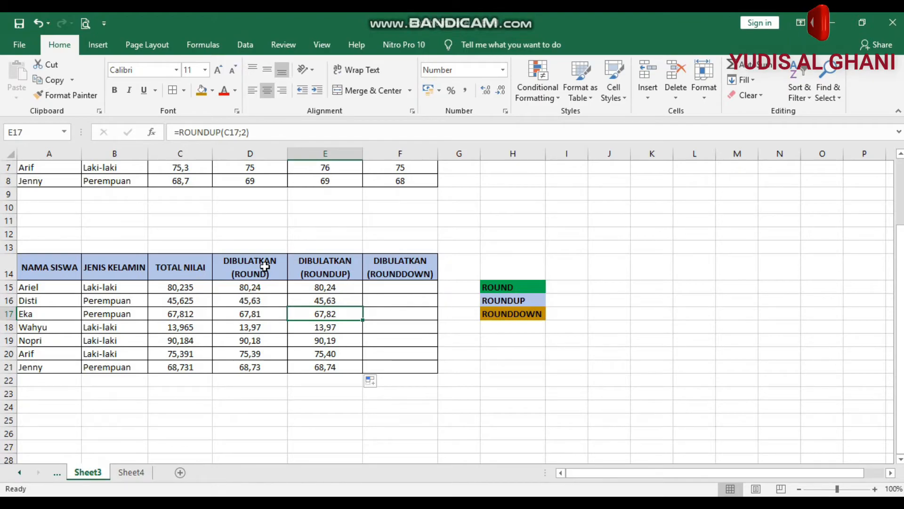
click(182, 297)
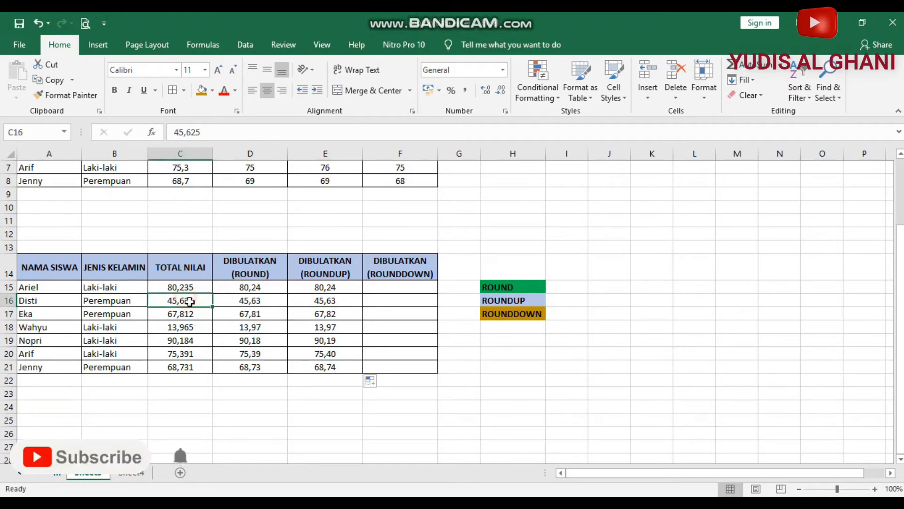
click(329, 300)
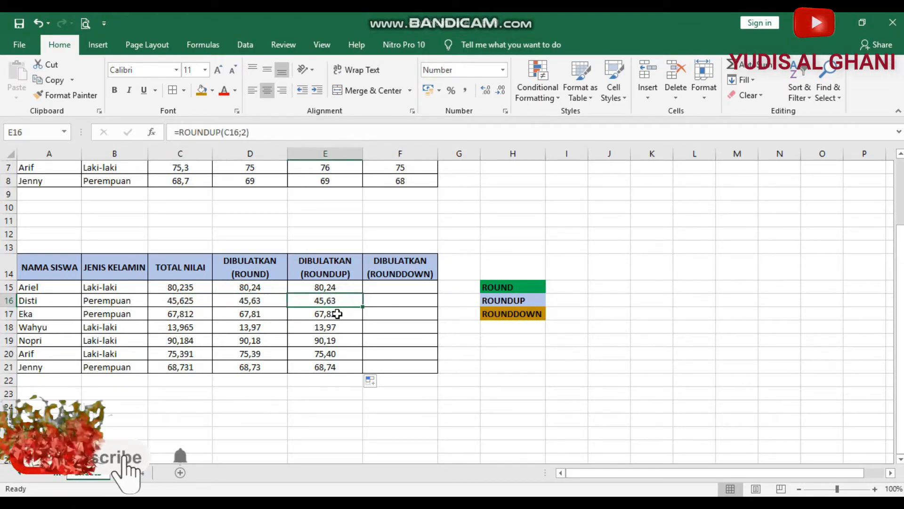
click(190, 313)
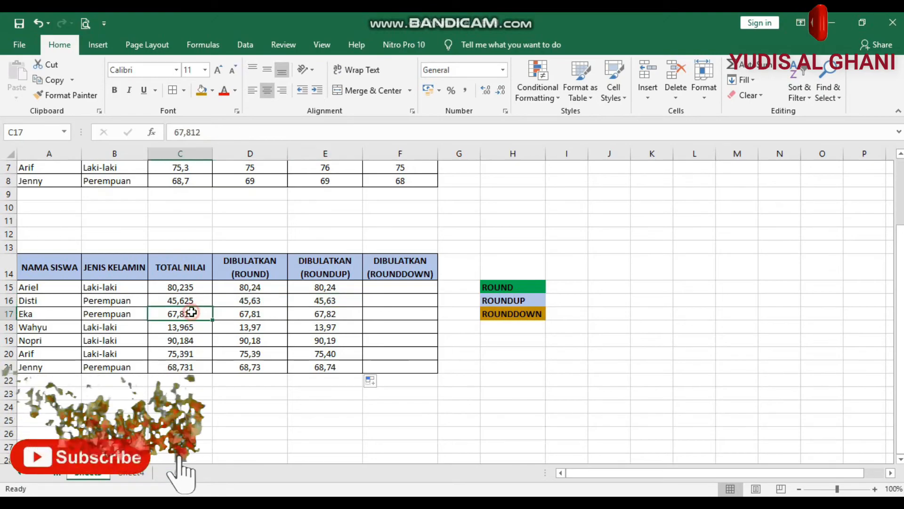
click(332, 314)
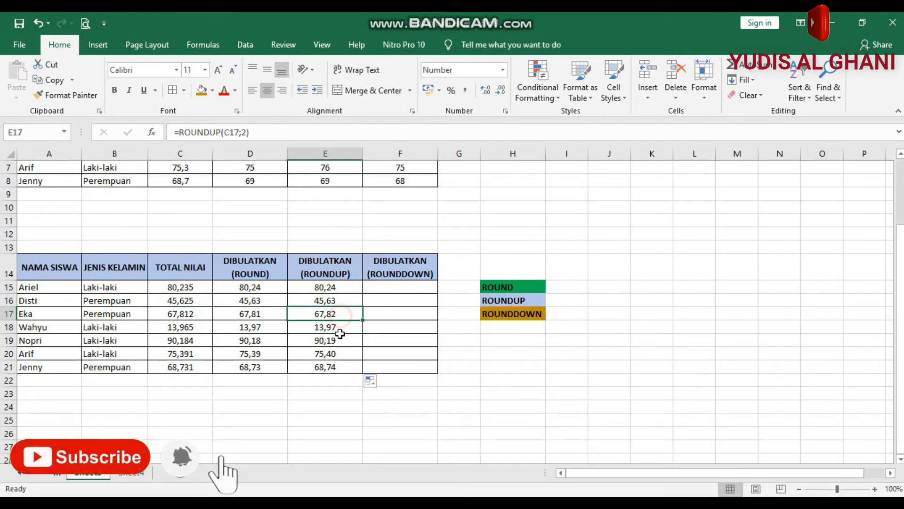
- Enter =ROUNDDOWN(C15;2) in F15 and fill the formula down to F21
click(408, 286)
text(=ROUND)
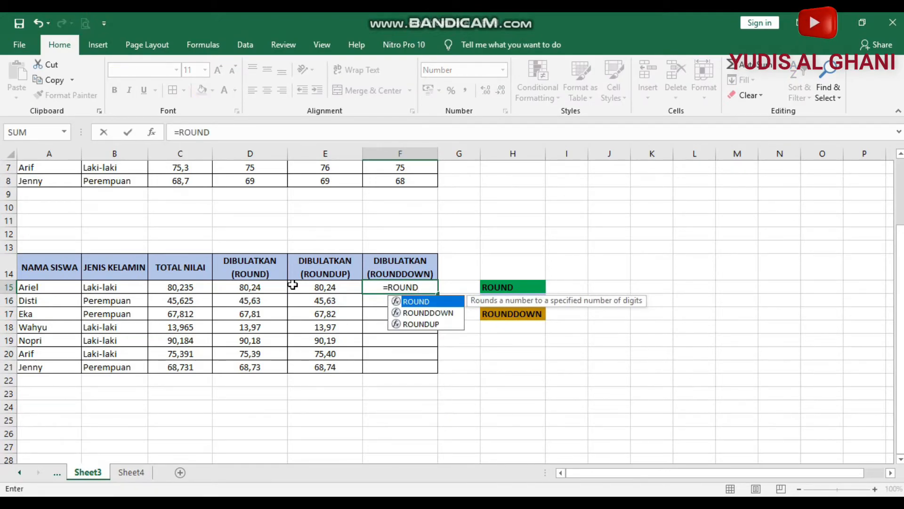
text(DOWN()
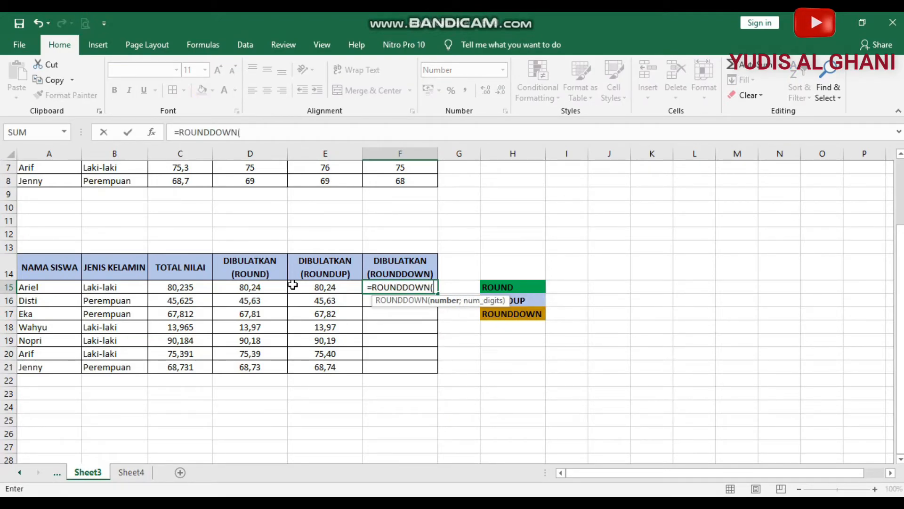
click(179, 286)
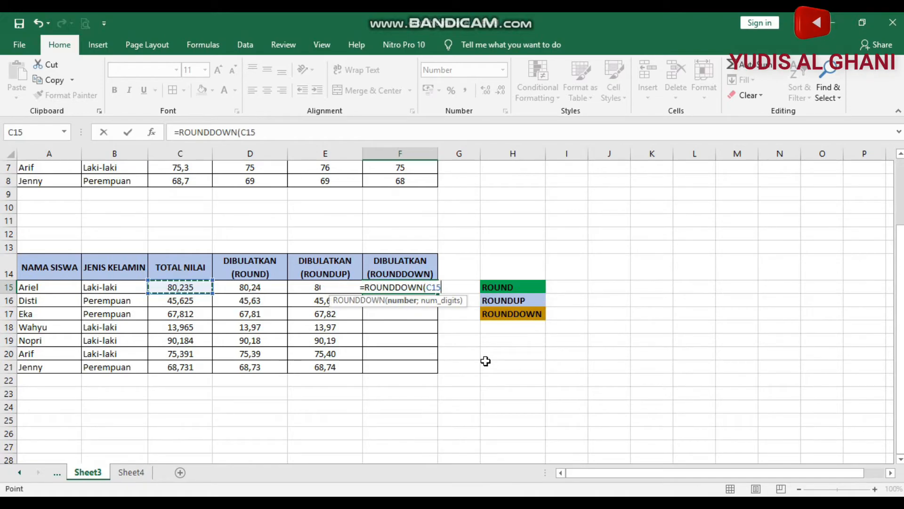
text(;)
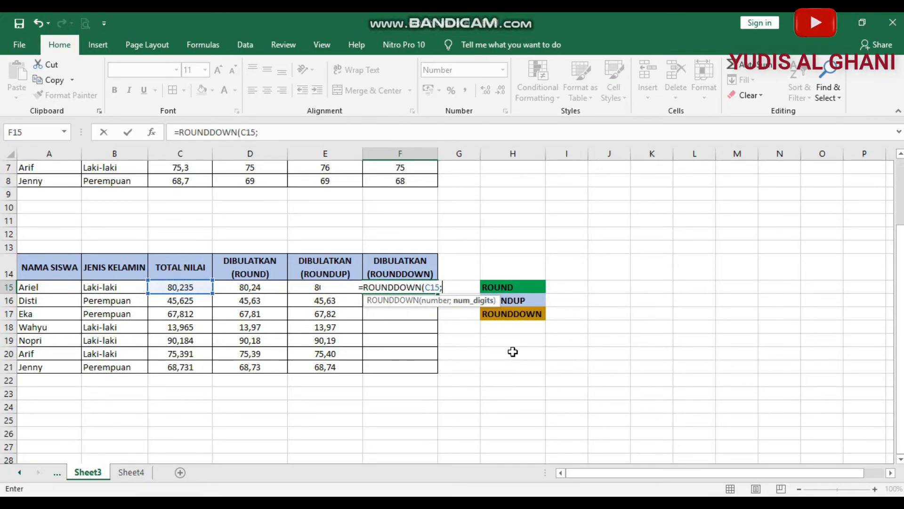
text(2))
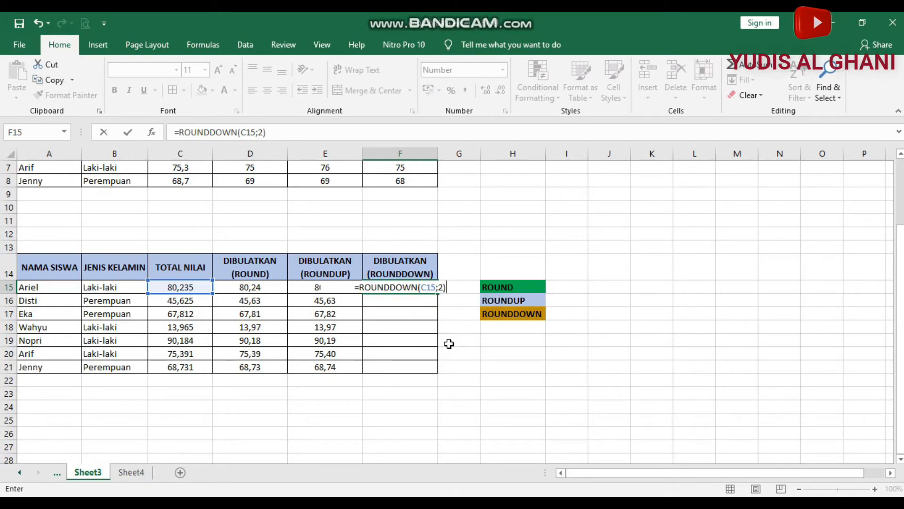
key(Return)
key(Up)
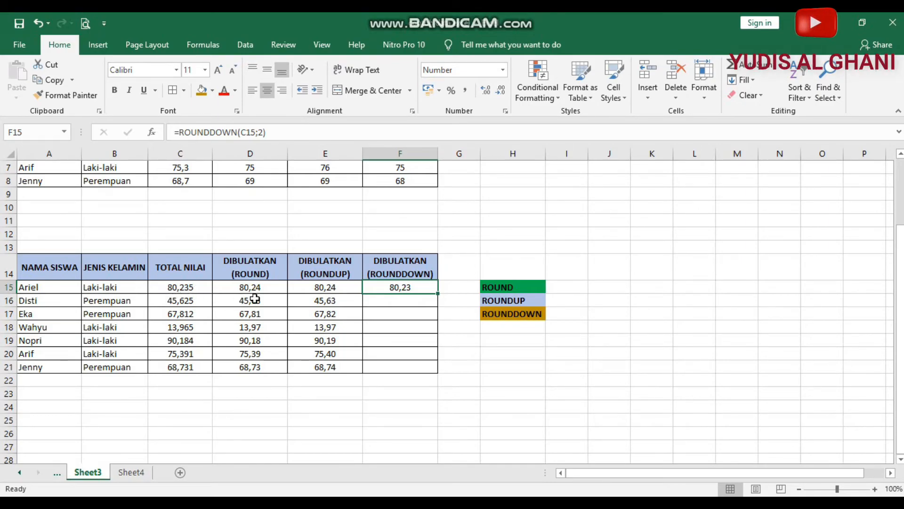
double_click(438, 294)
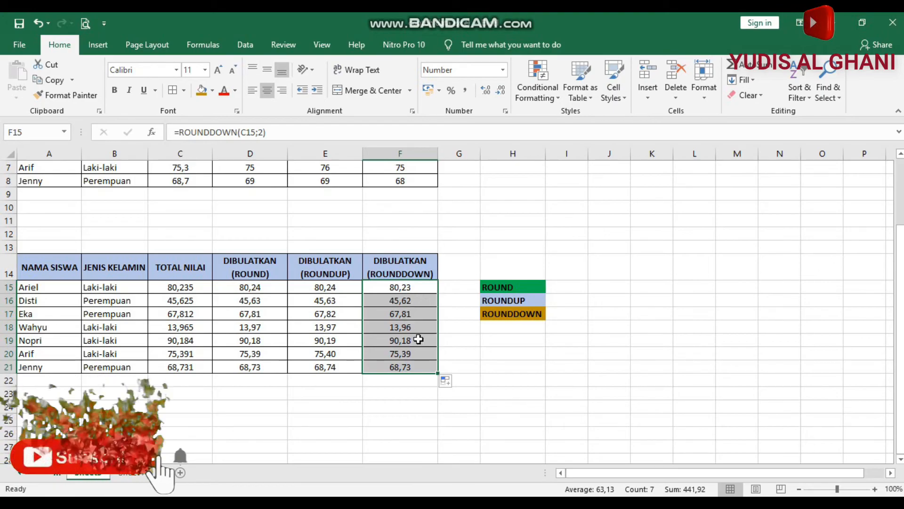
click(495, 367)
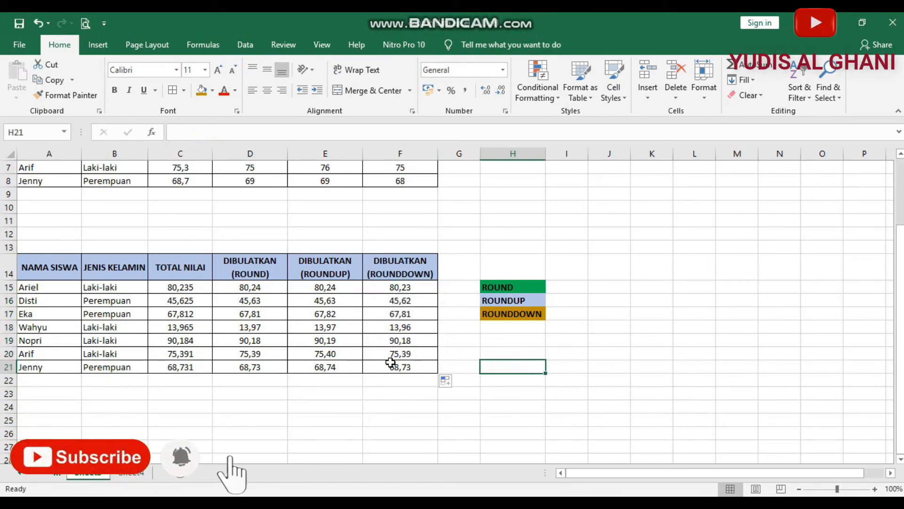
click(508, 286)
click(509, 301)
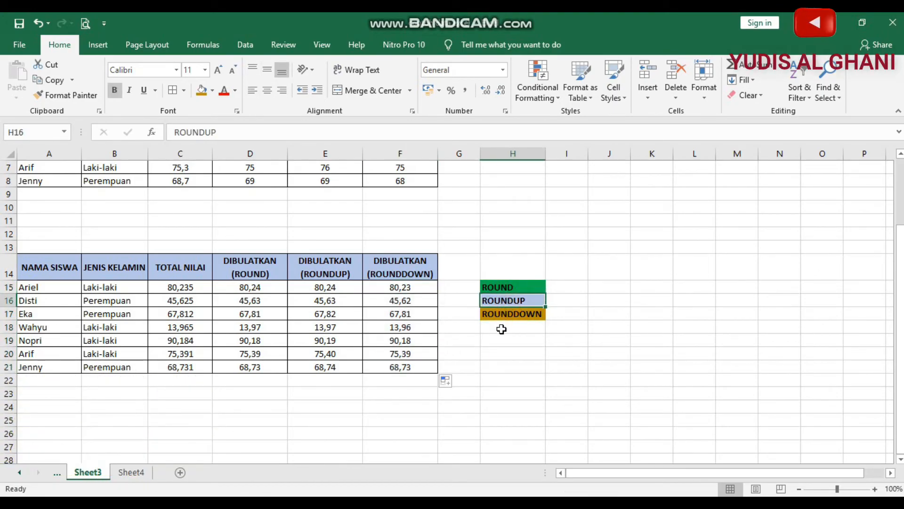
click(502, 314)
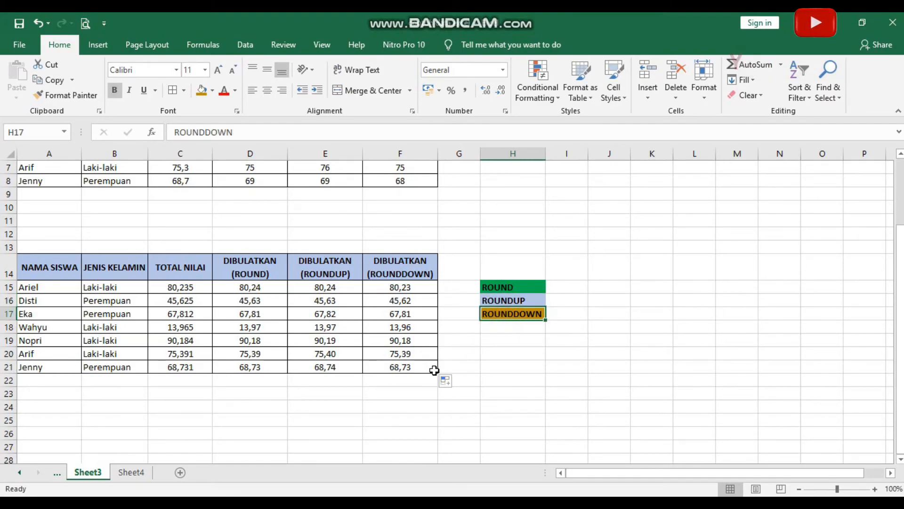
click(317, 409)
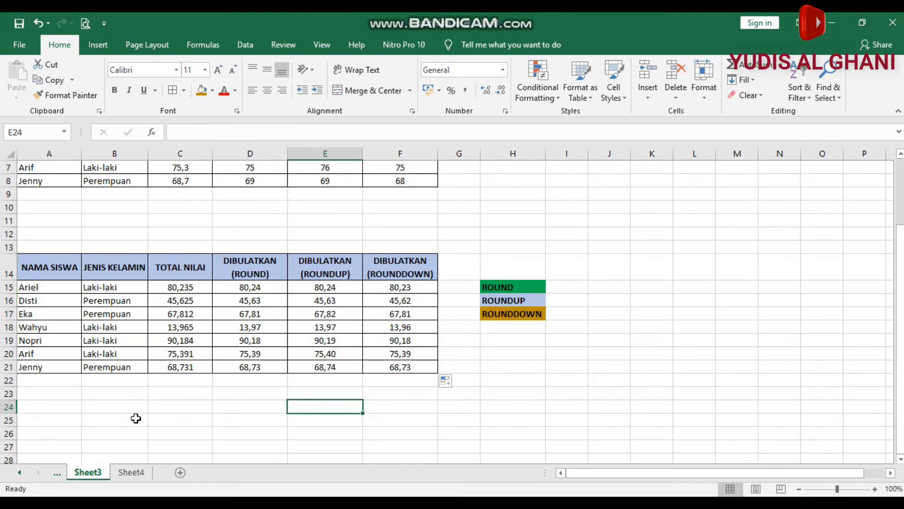
scroll(136, 418, up, 2)
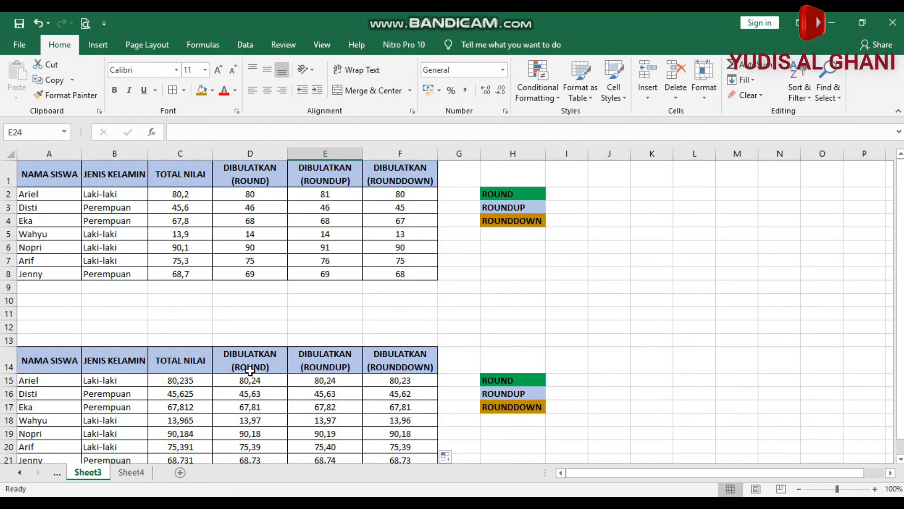
click(810, 12)
click(848, 98)
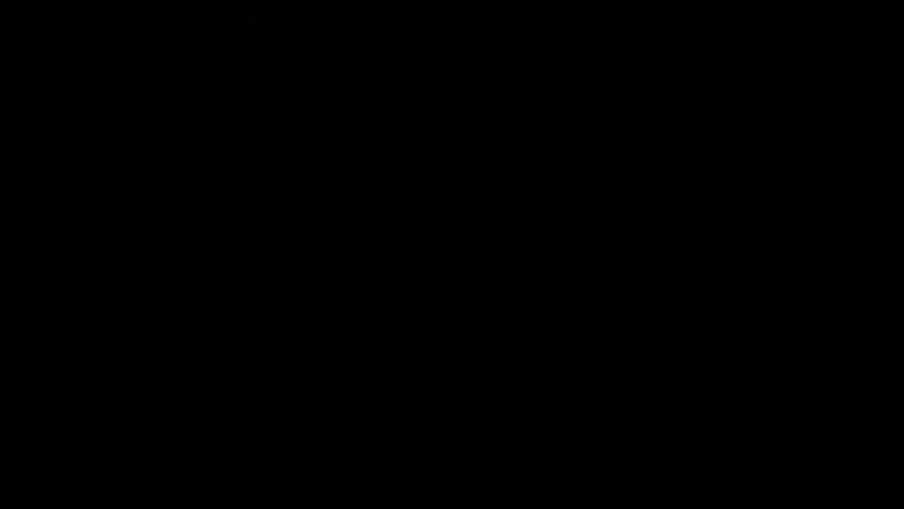